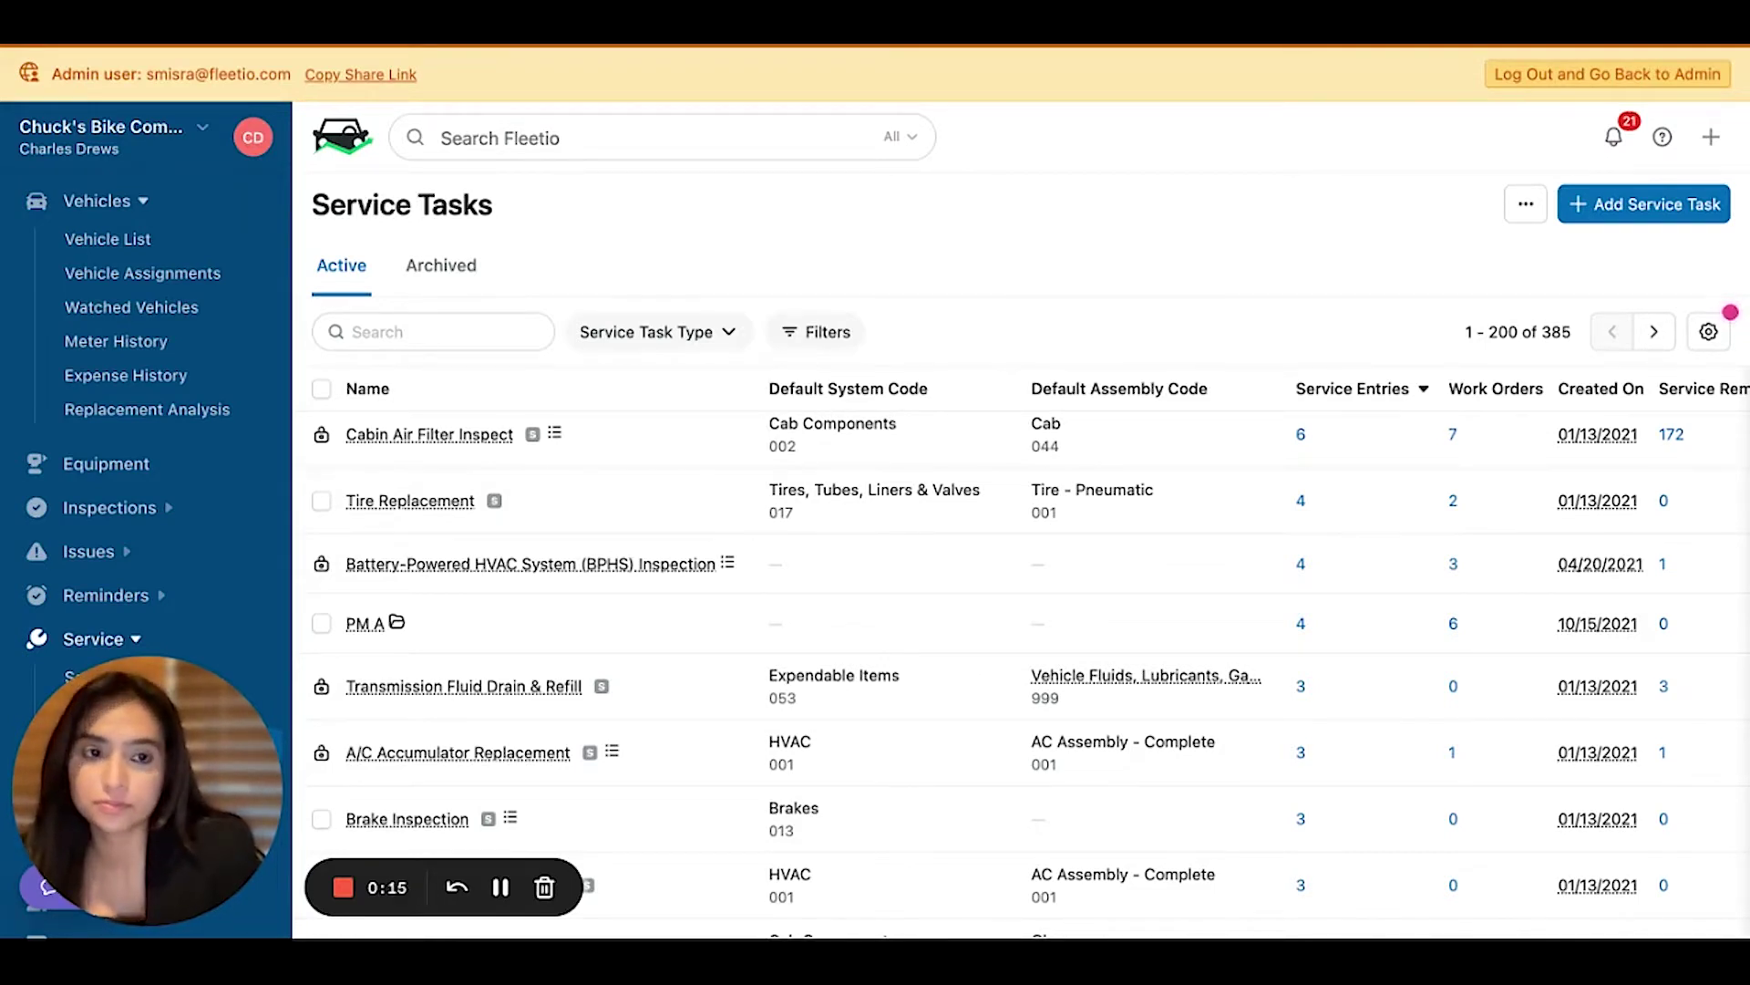
# Scroll down the Service Tasks table to reach Brake Pads Replacement.
pyautogui.scroll(-5, 998, 676)
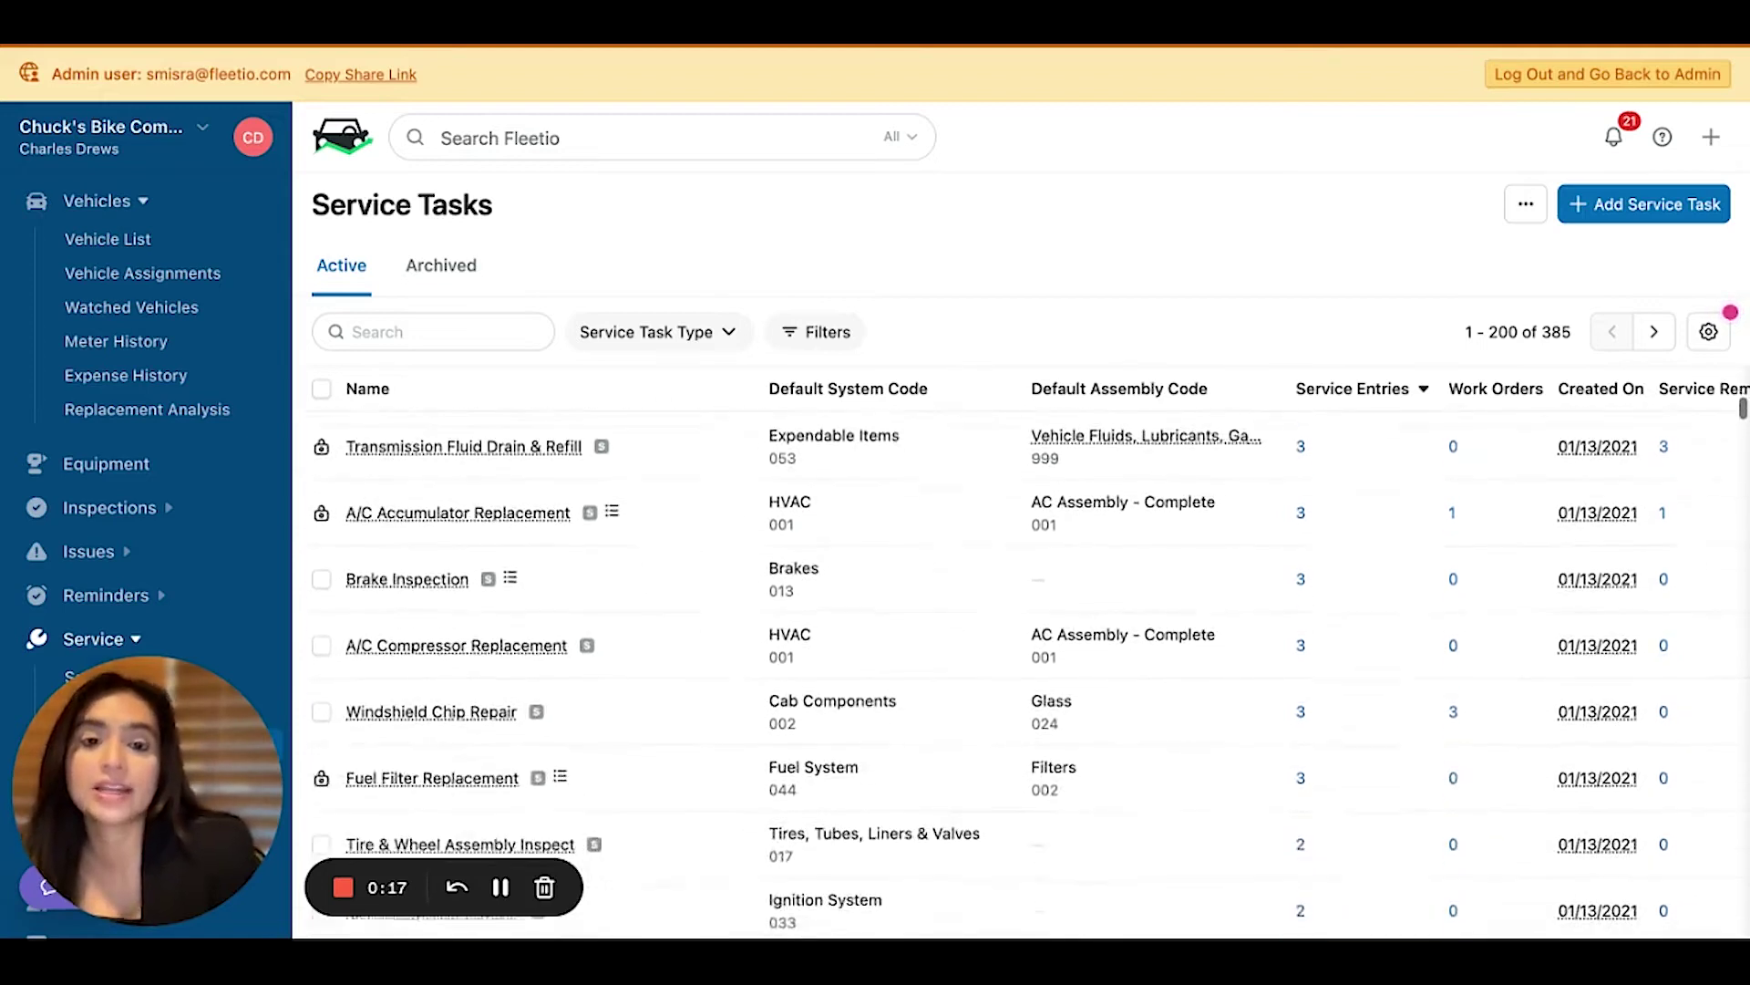
pyautogui.scroll(-5, 998, 676)
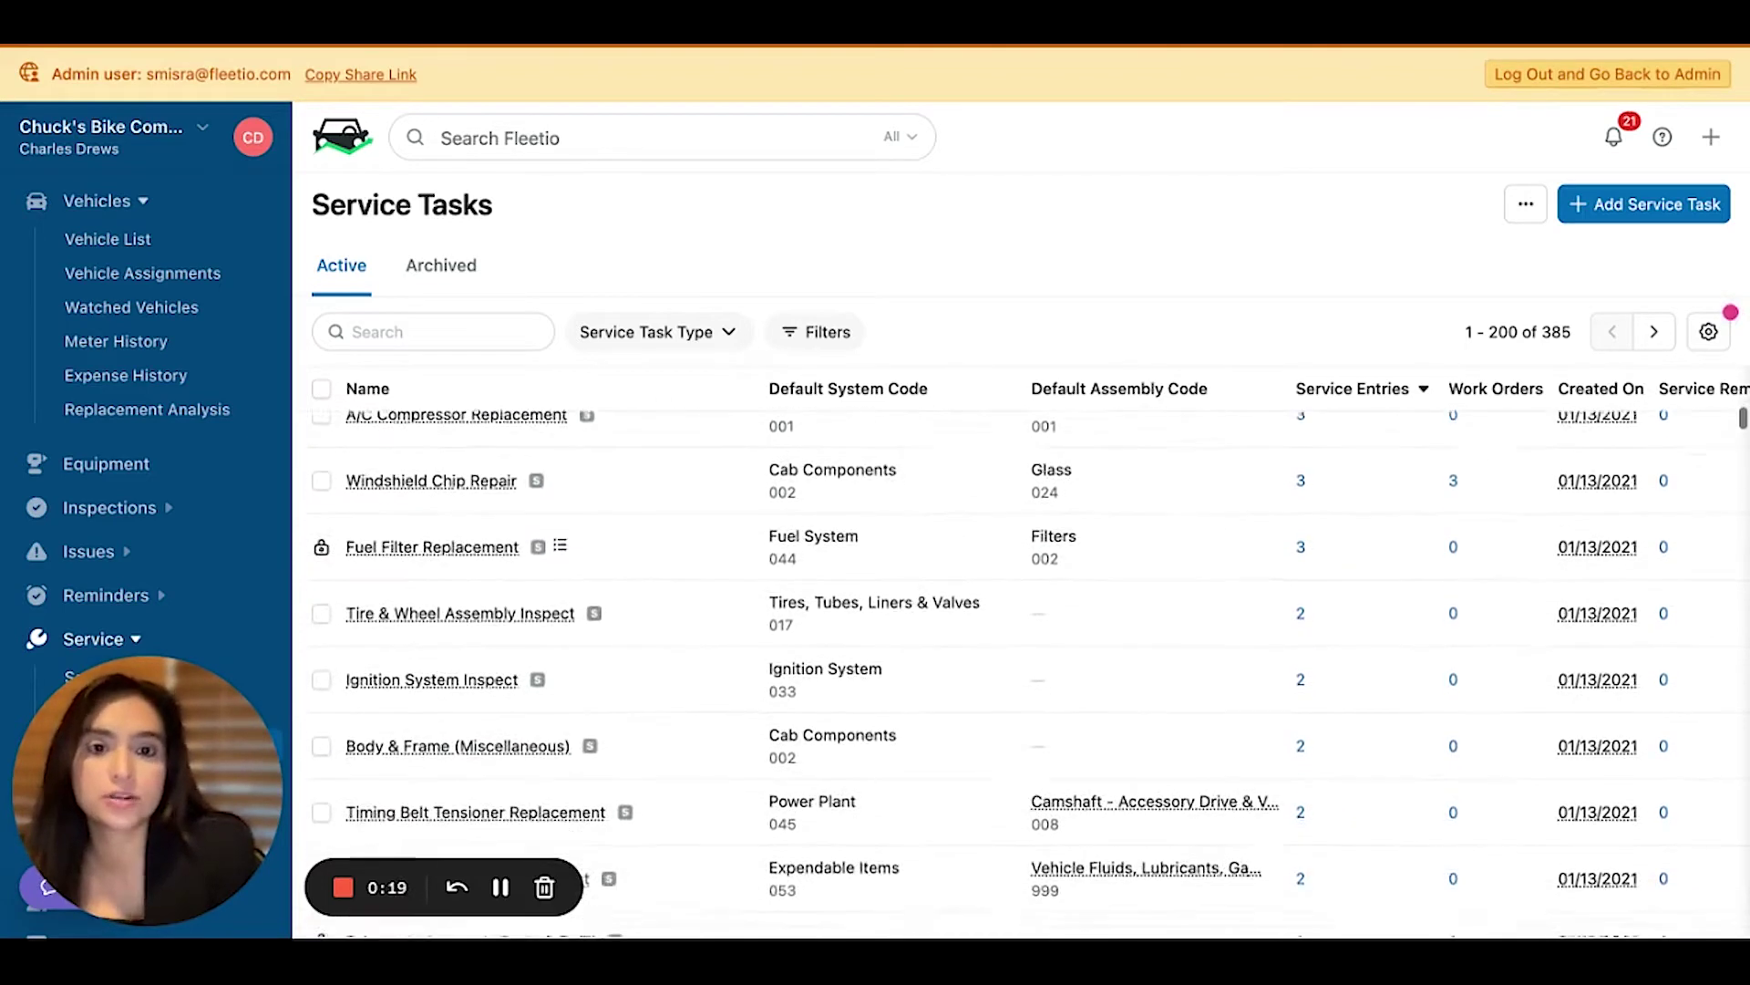
pyautogui.scroll(-1, 998, 676)
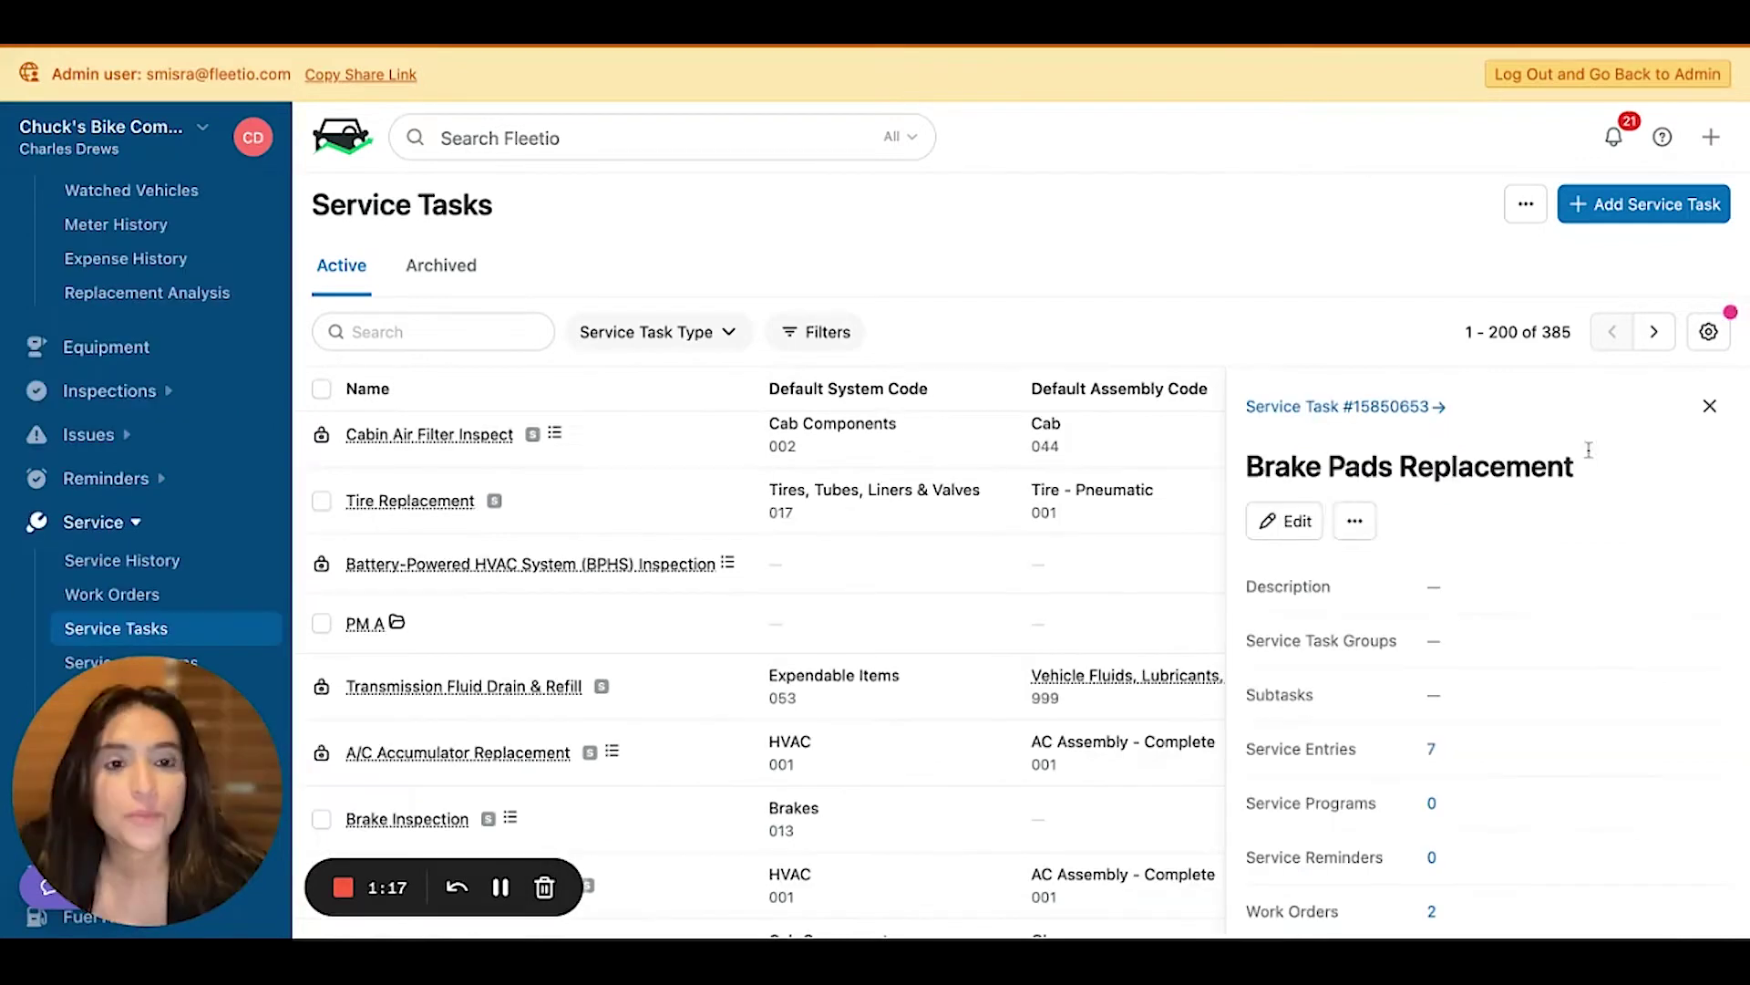
# Open Brake Pads Replacement for editing and find its Maintenance Categorization Settings heading.
pyautogui.click(1286, 521)
pyautogui.scroll(-3, 995, 547)
pyautogui.scroll(-5, 996, 547)
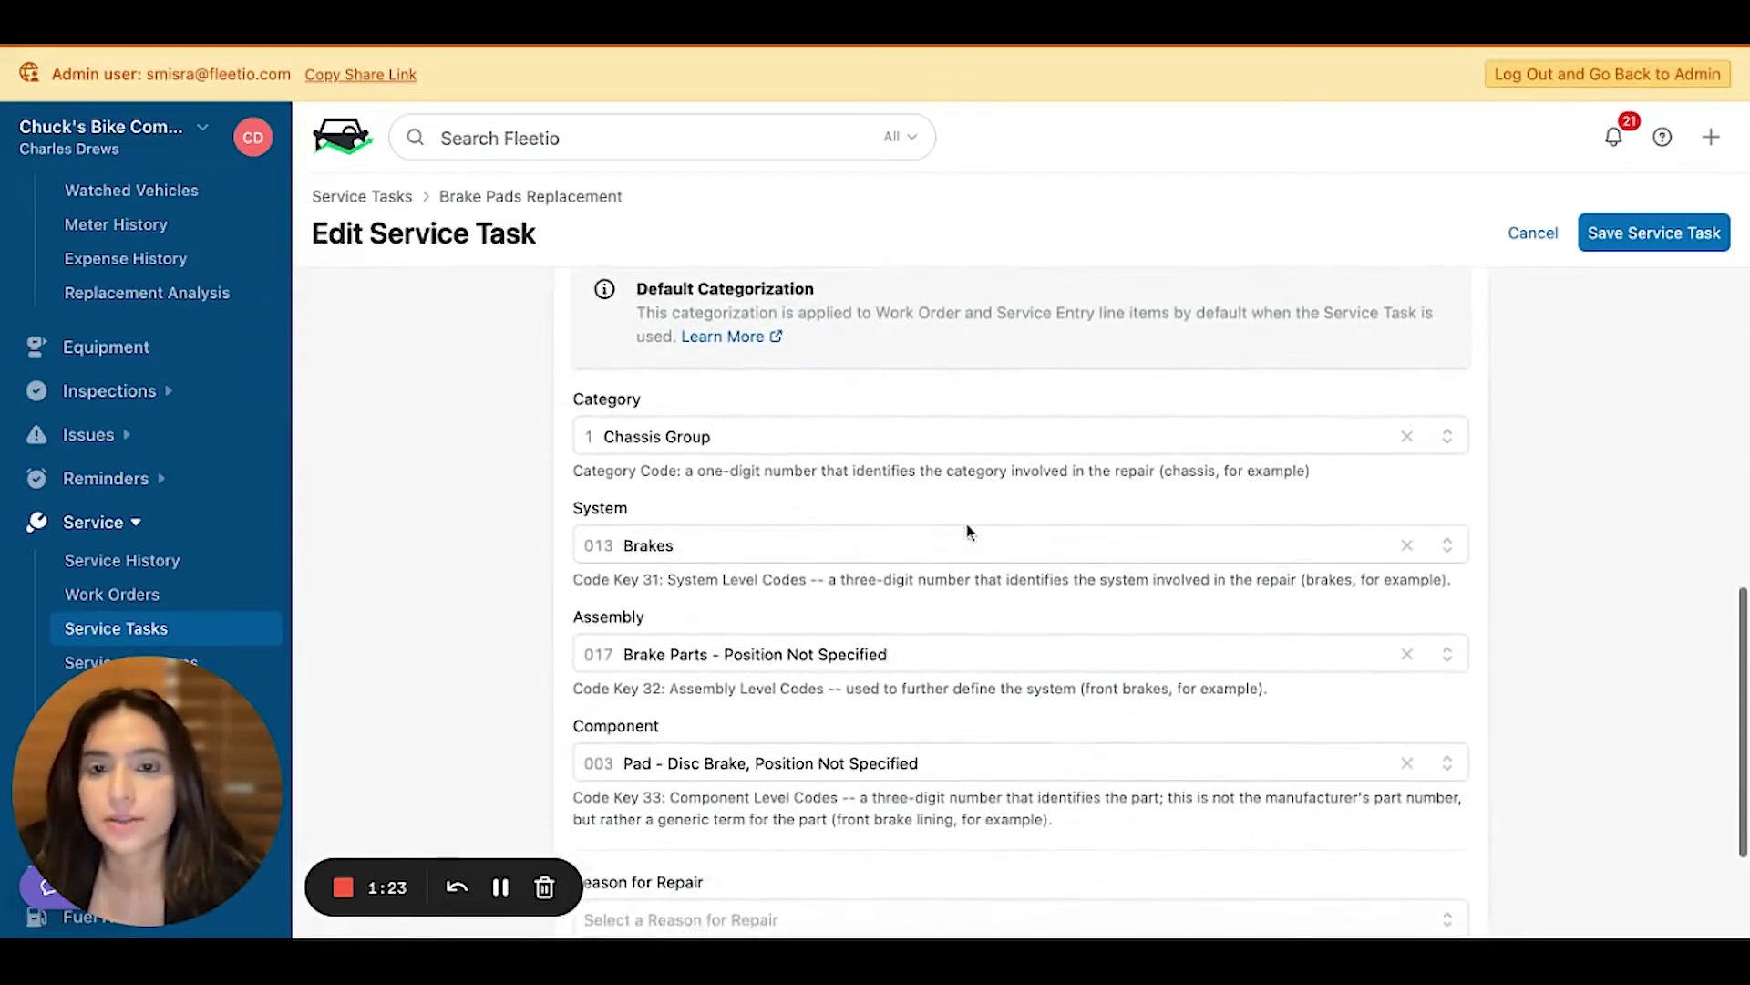
pyautogui.scroll(2, 939, 501)
pyautogui.moveTo(755, 342); pyautogui.dragTo(892, 342)
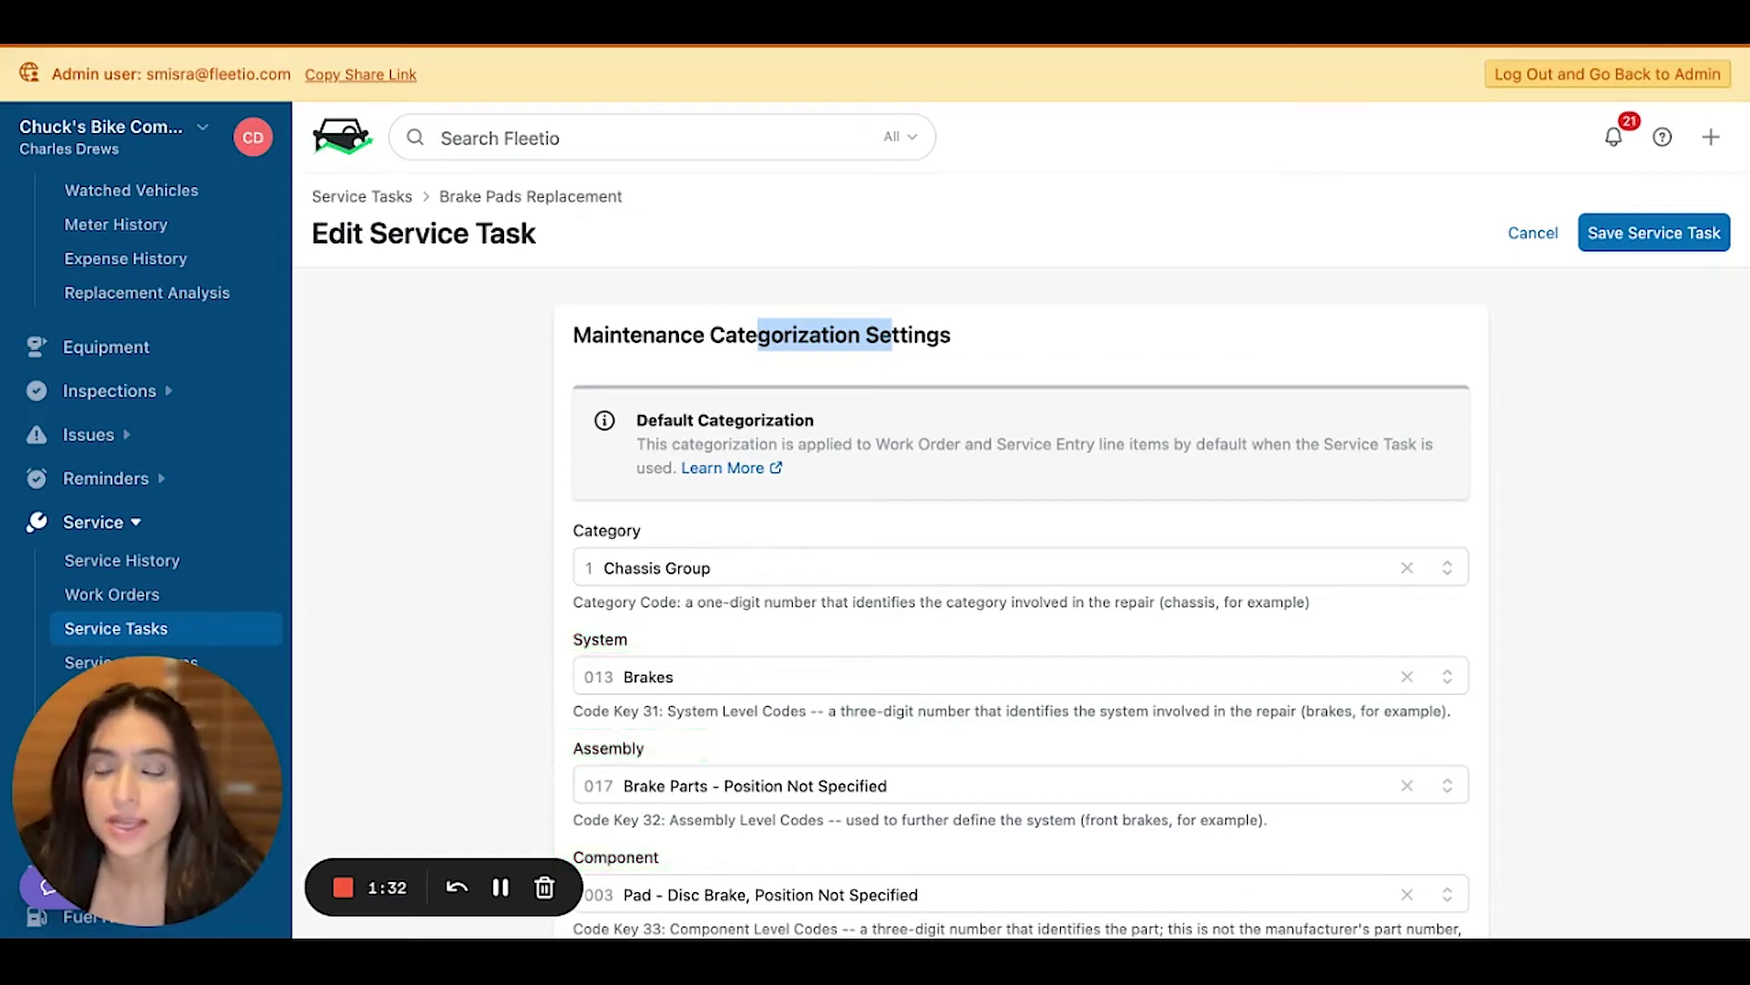
# Review the Chassis Group, Brakes, Brake Parts and Disc Brake Pad codes, then check the list's extra actions.
pyautogui.scroll(-1, 677, 606)
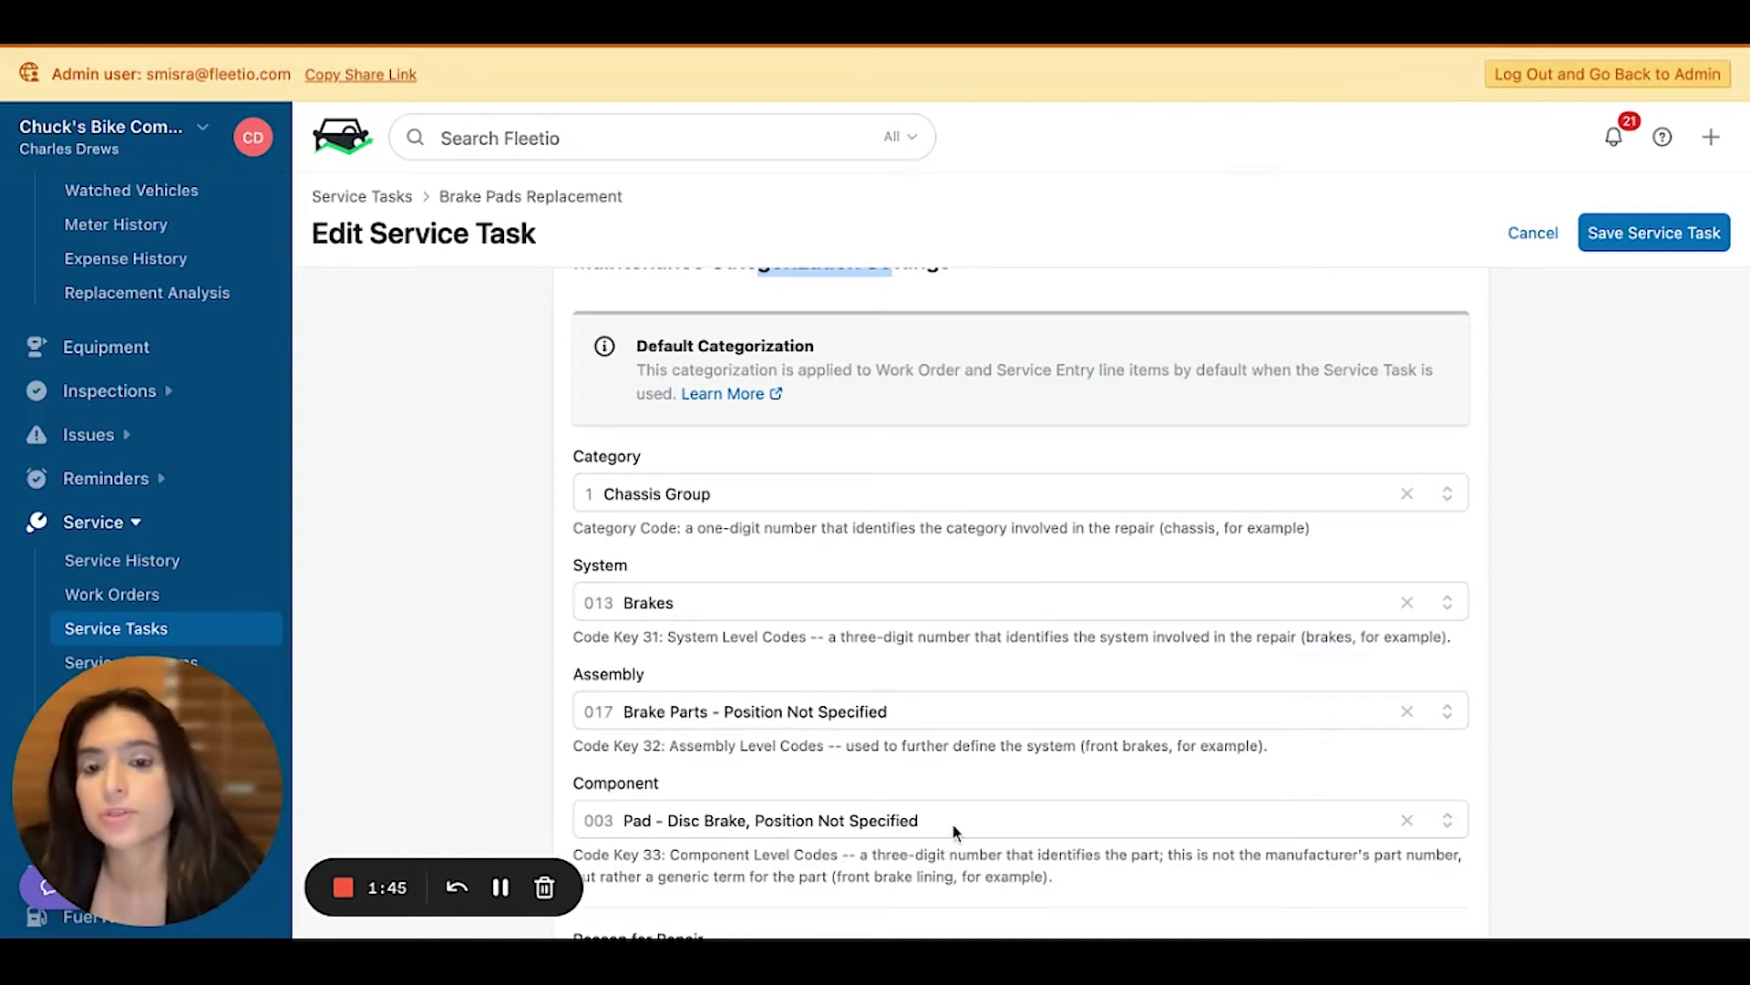
pyautogui.scroll(-2, 928, 822)
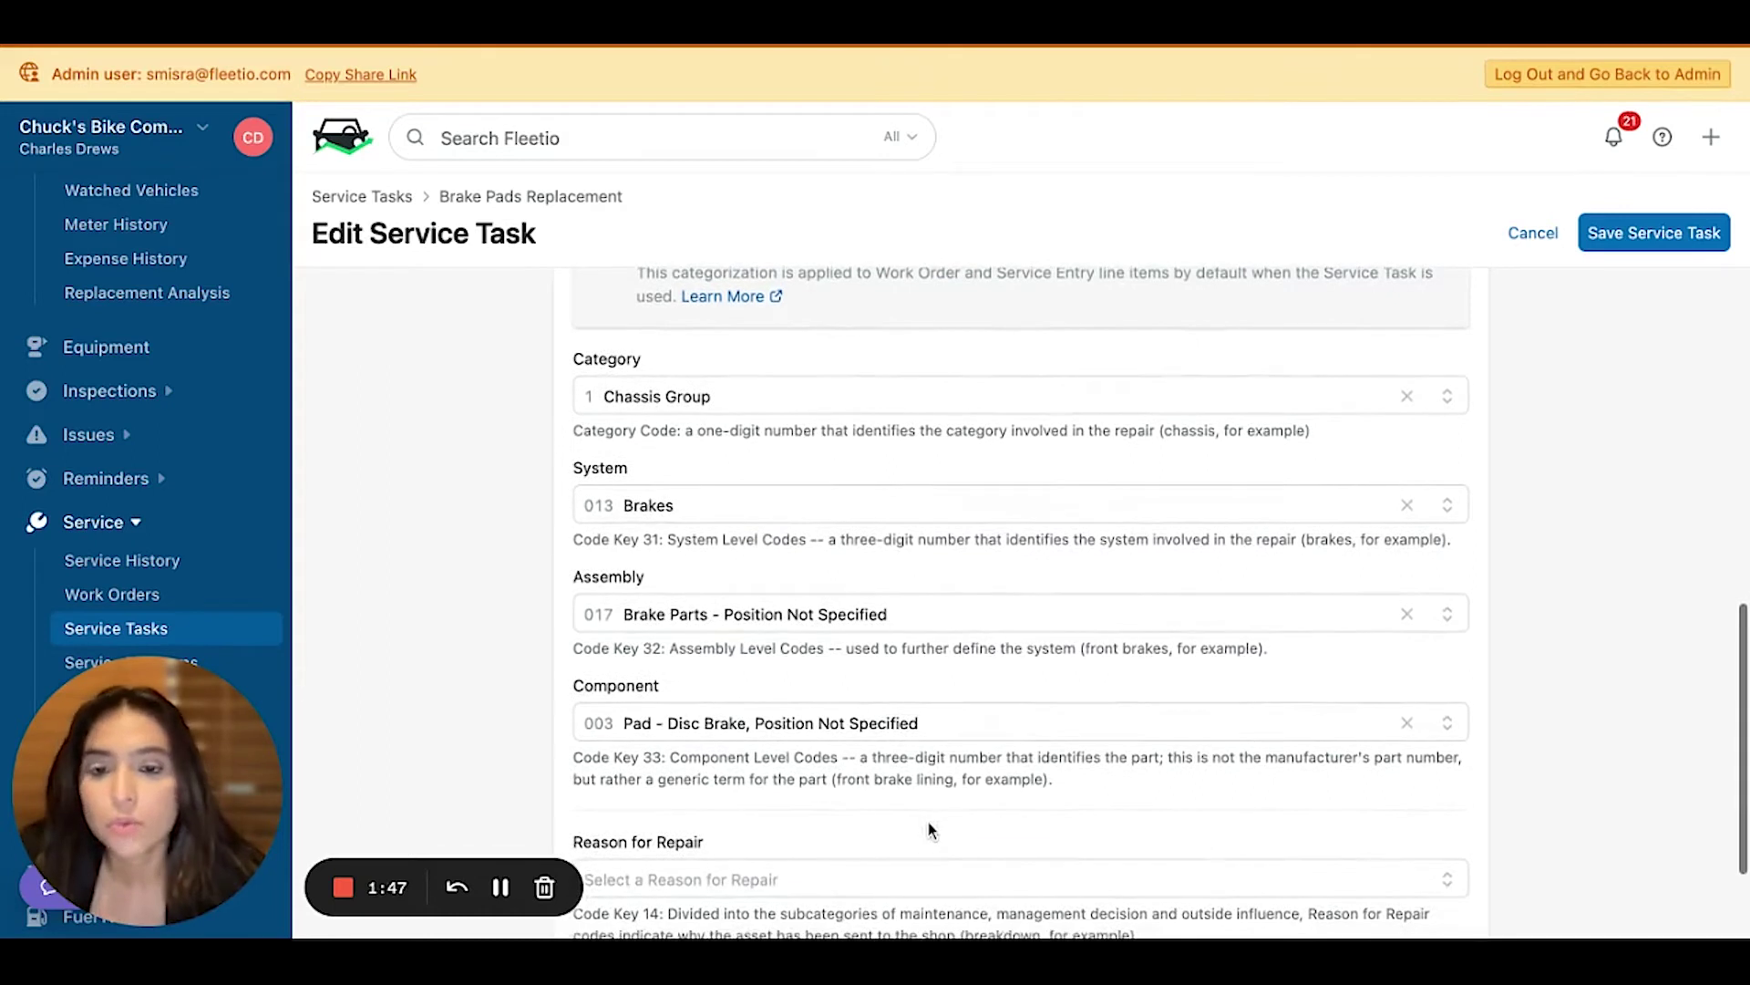
pyautogui.scroll(-1, 891, 811)
pyautogui.scroll(-1, 822, 788)
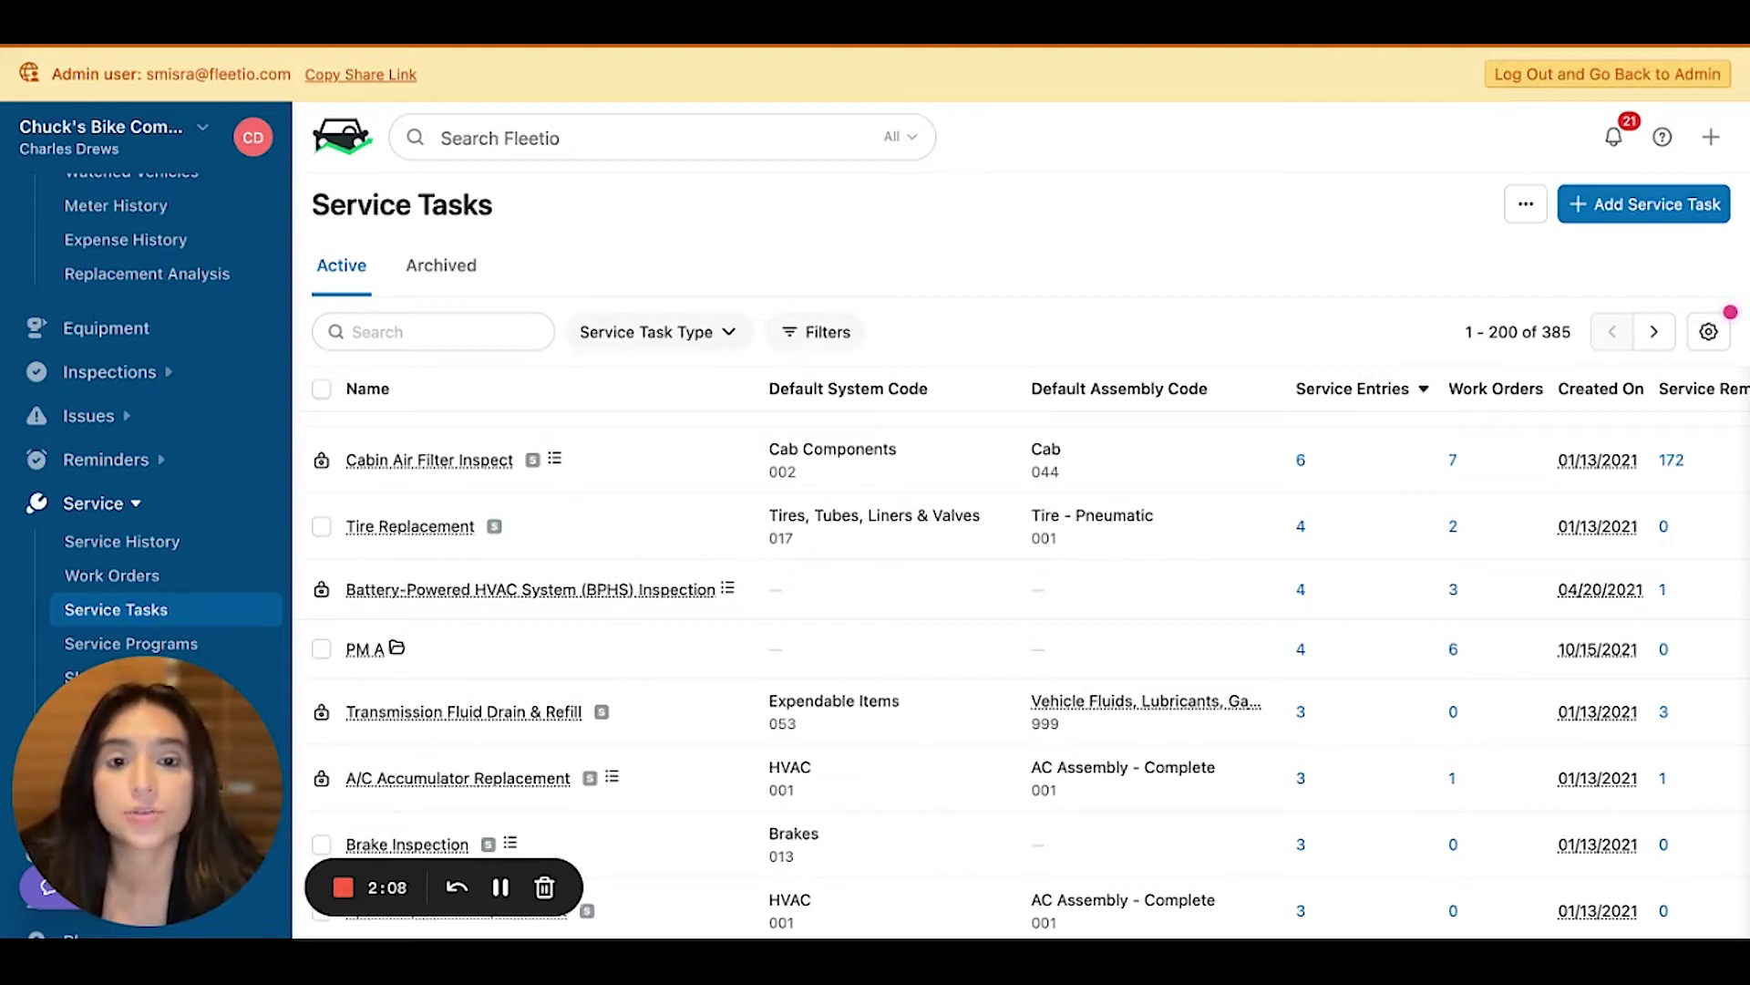
pyautogui.click(1528, 213)
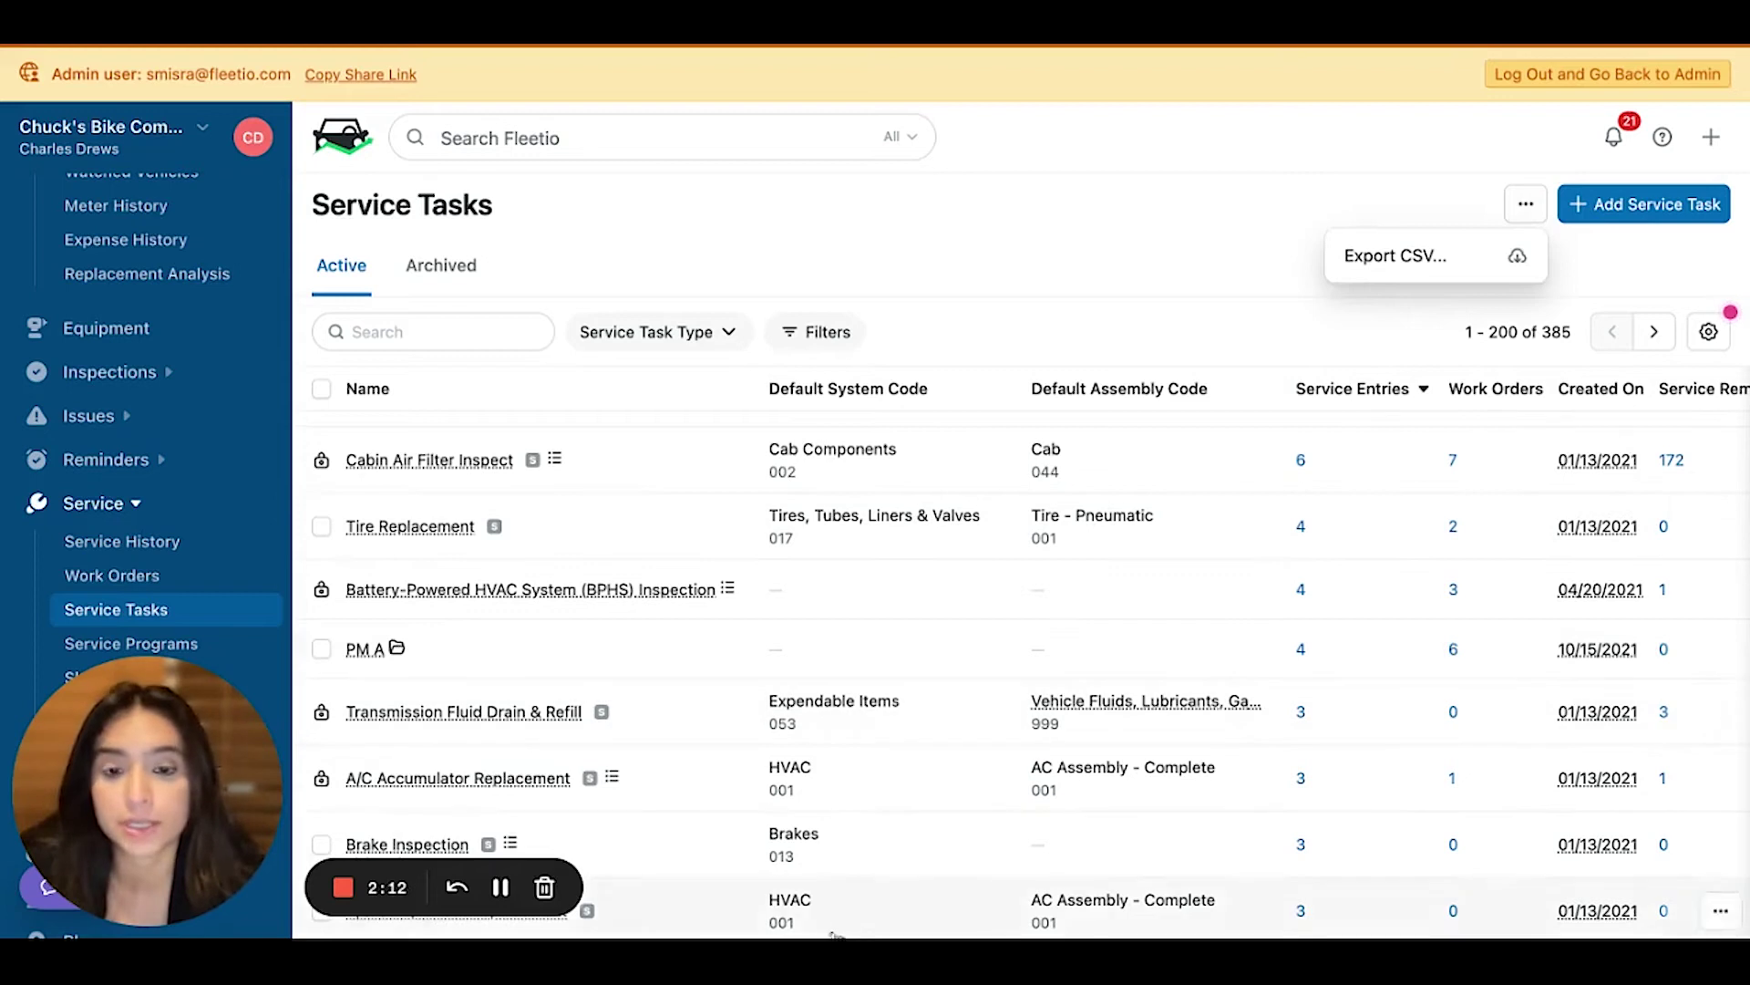
# Dismiss the Export CSV option without exporting the service tasks.
pyautogui.press('Escape')
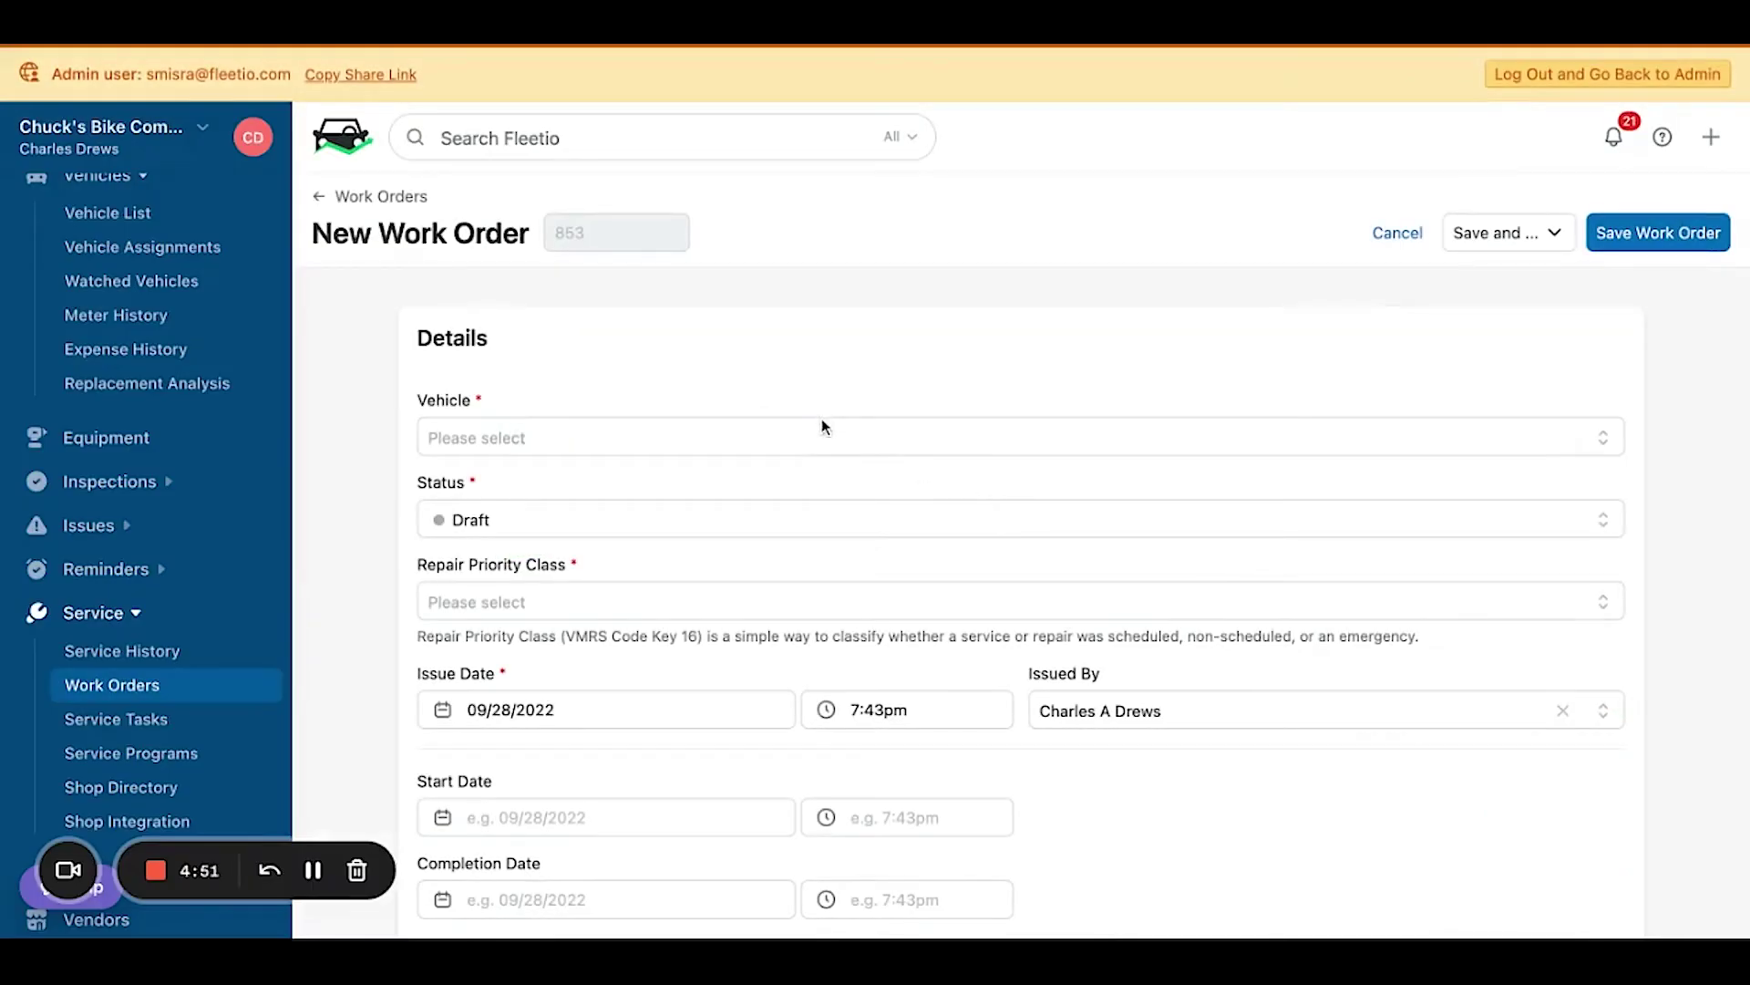
# Assign the 2019 Ford Escape SE as the work order's vehicle.
pyautogui.click(823, 433)
pyautogui.click(745, 485)
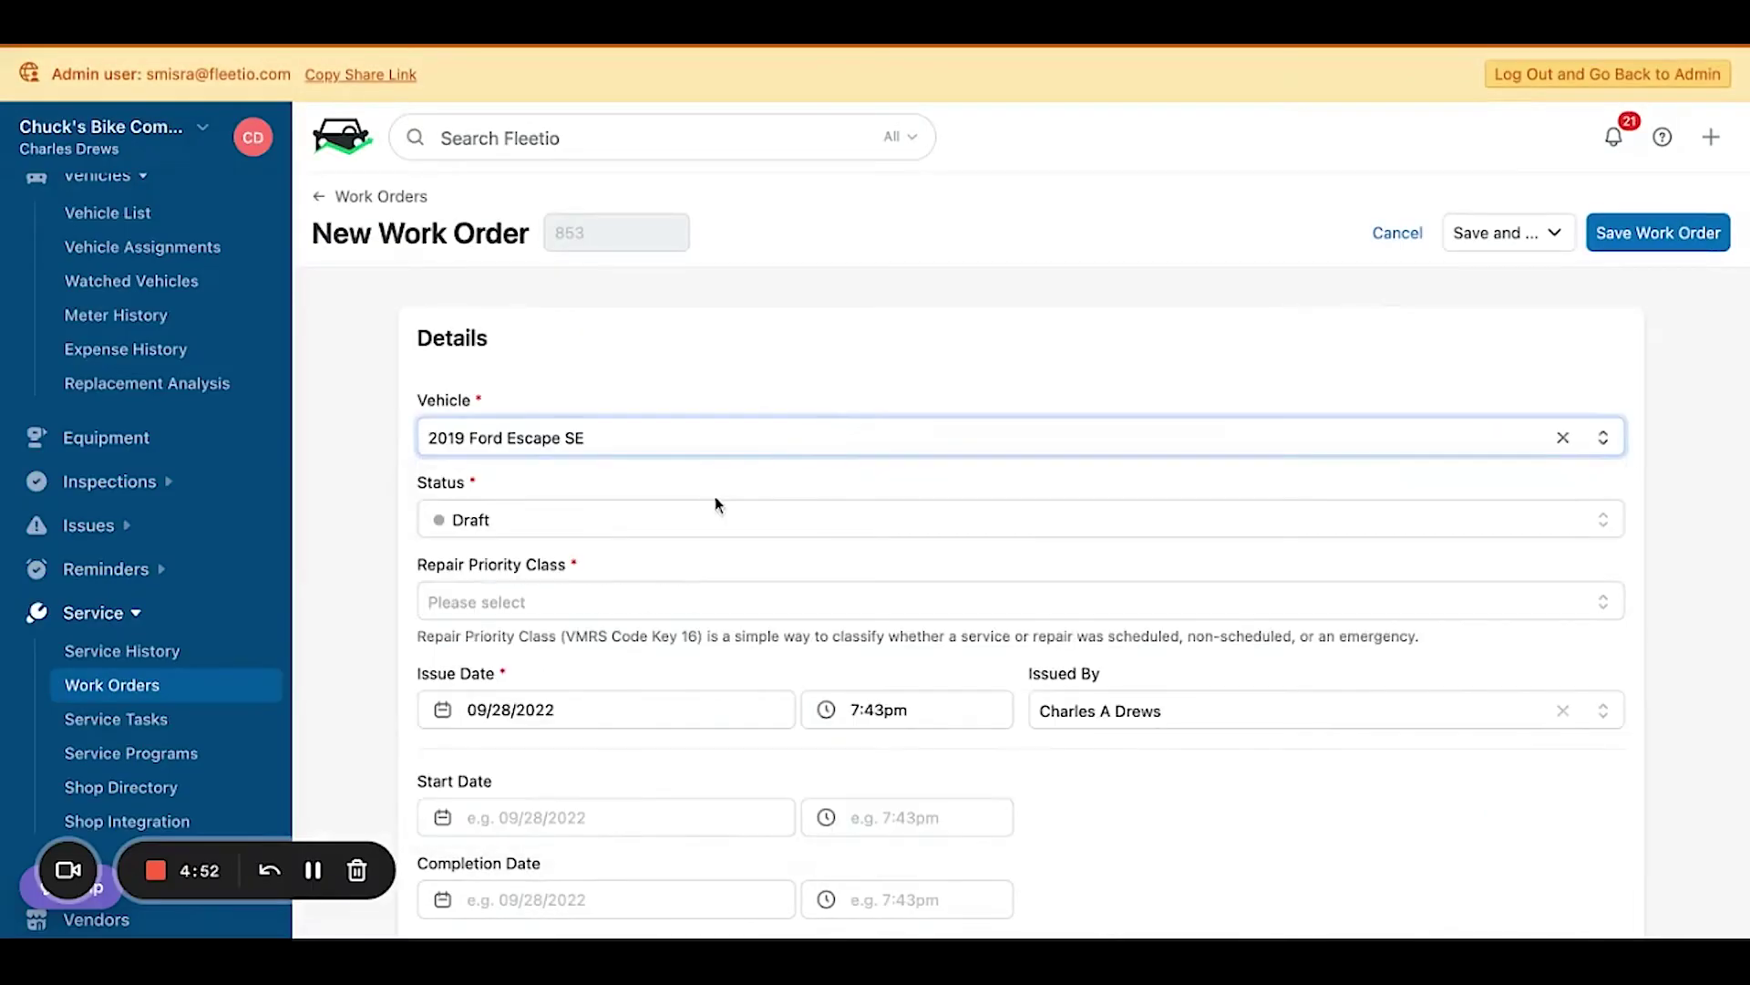
pyautogui.scroll(-7, 715, 500)
pyautogui.scroll(-5, 641, 736)
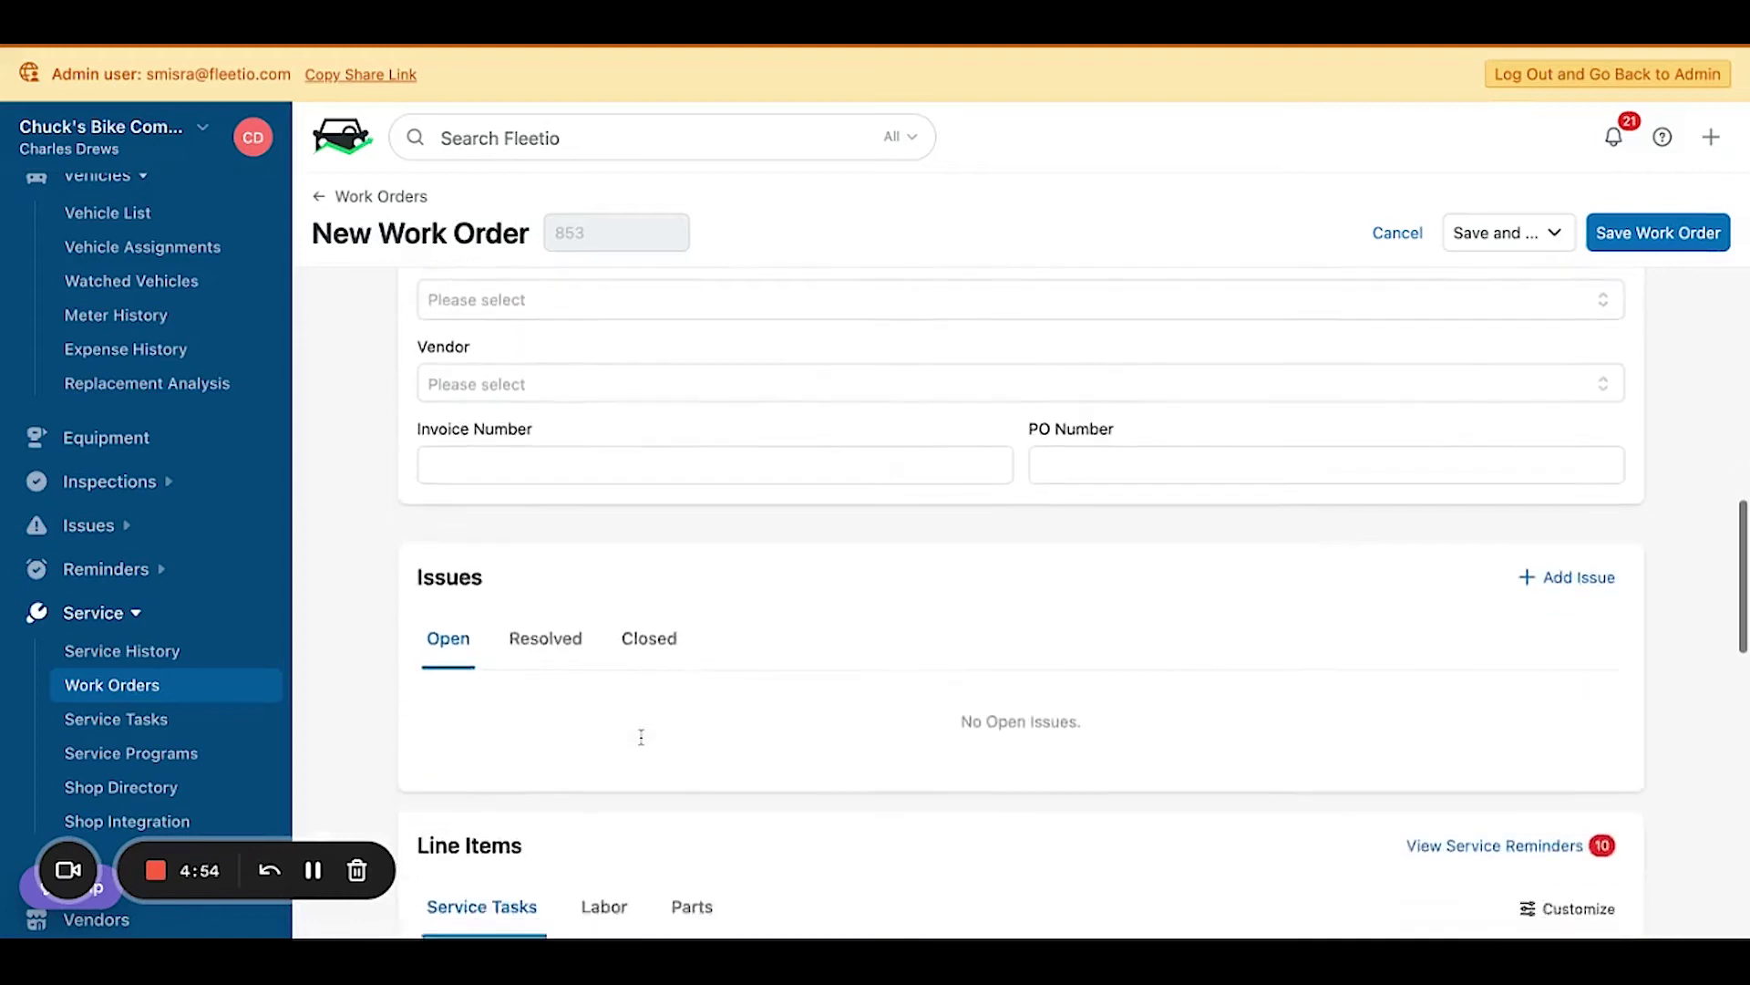
# Add Brake Pads Replacement as a service task line item by searching 'brak'.
pyautogui.click(592, 769)
pyautogui.write('brak')
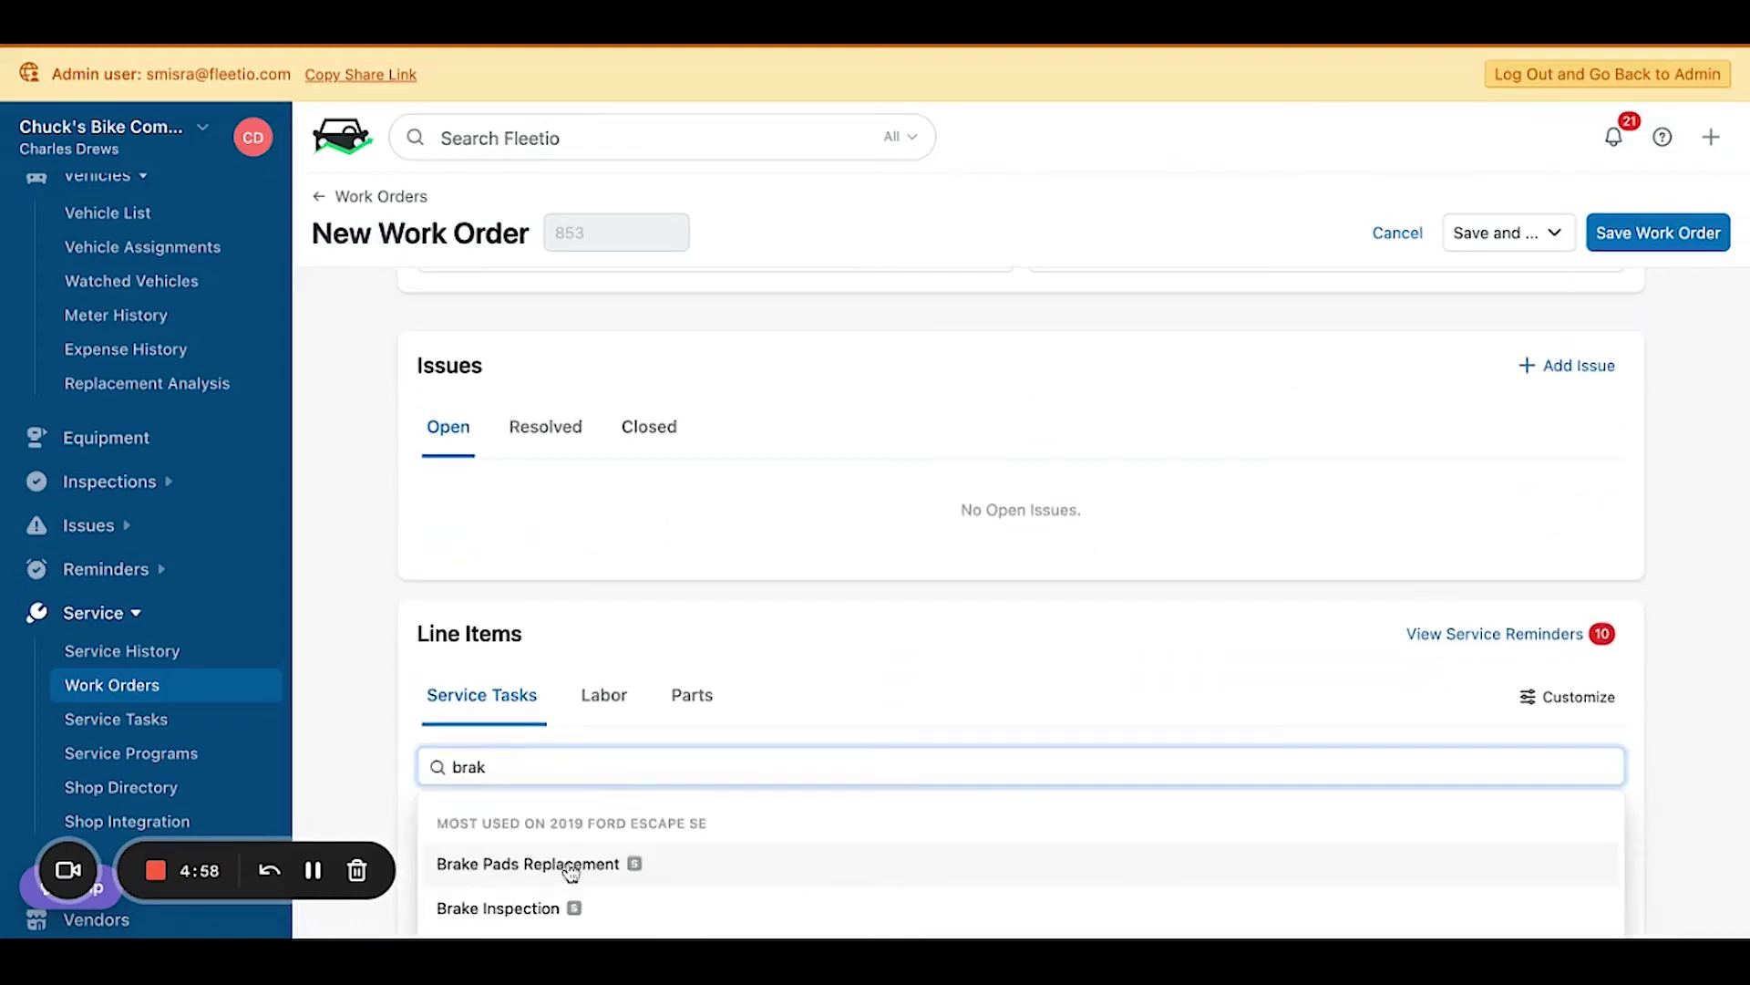
pyautogui.click(573, 863)
pyautogui.scroll(-5, 578, 817)
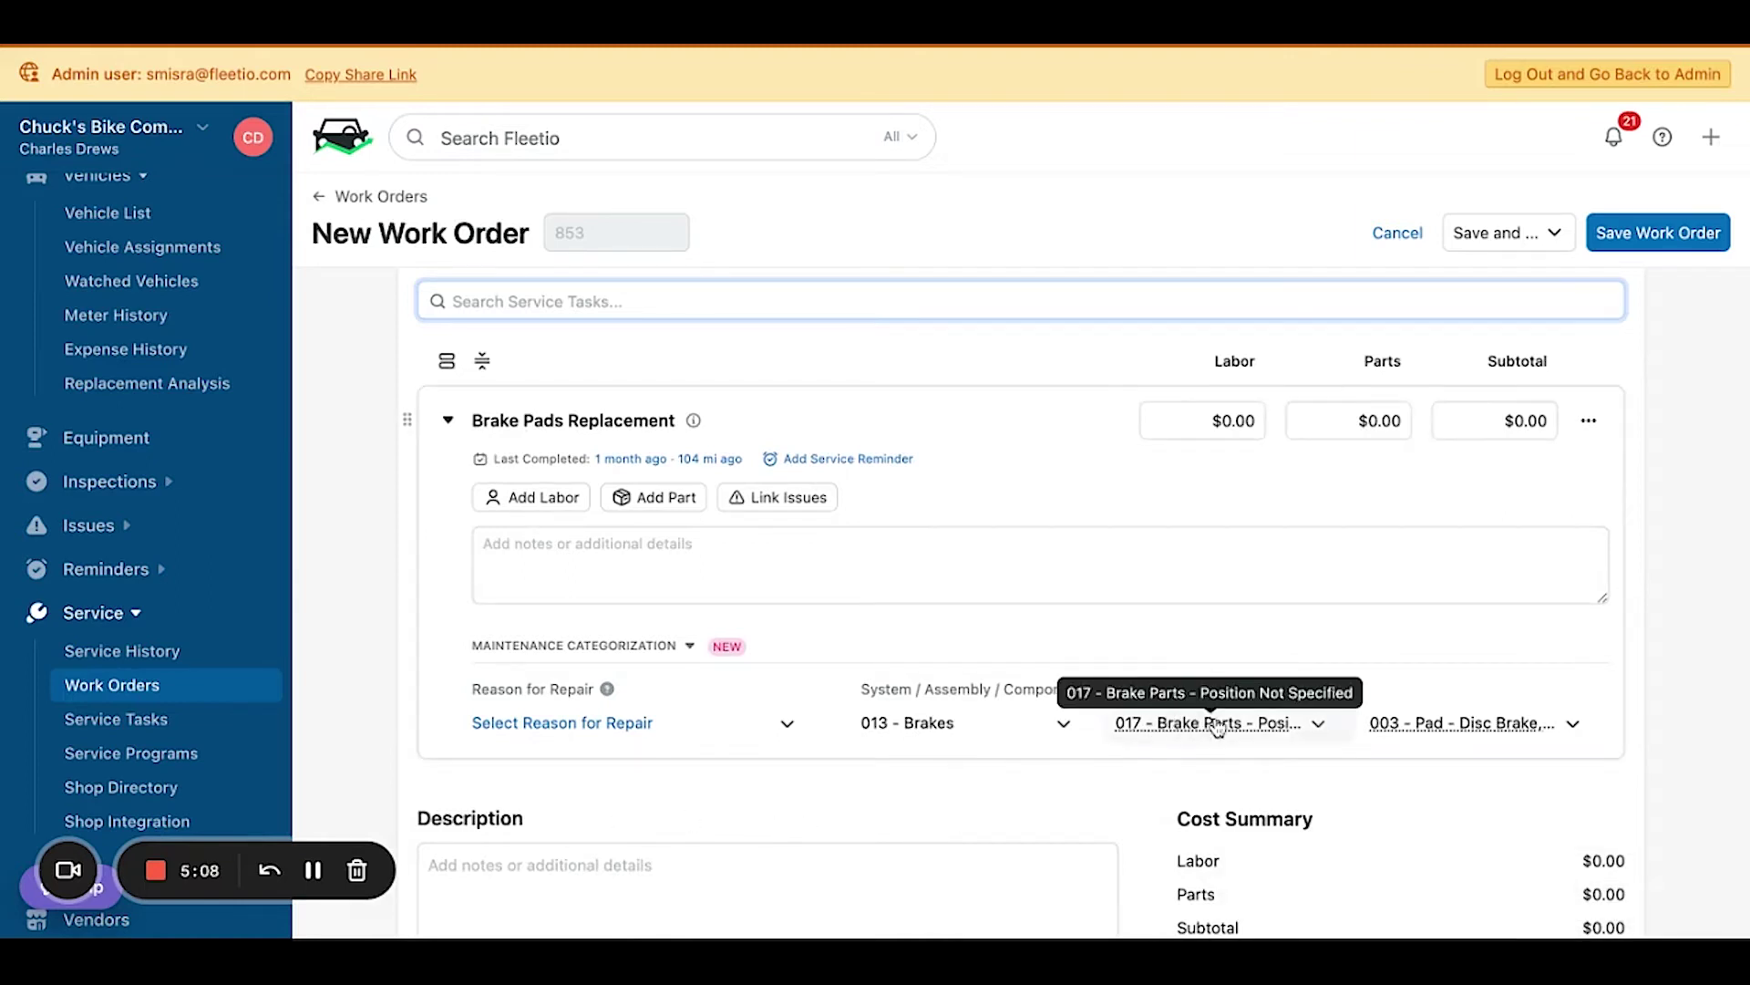
pyautogui.scroll(-1, 1012, 755)
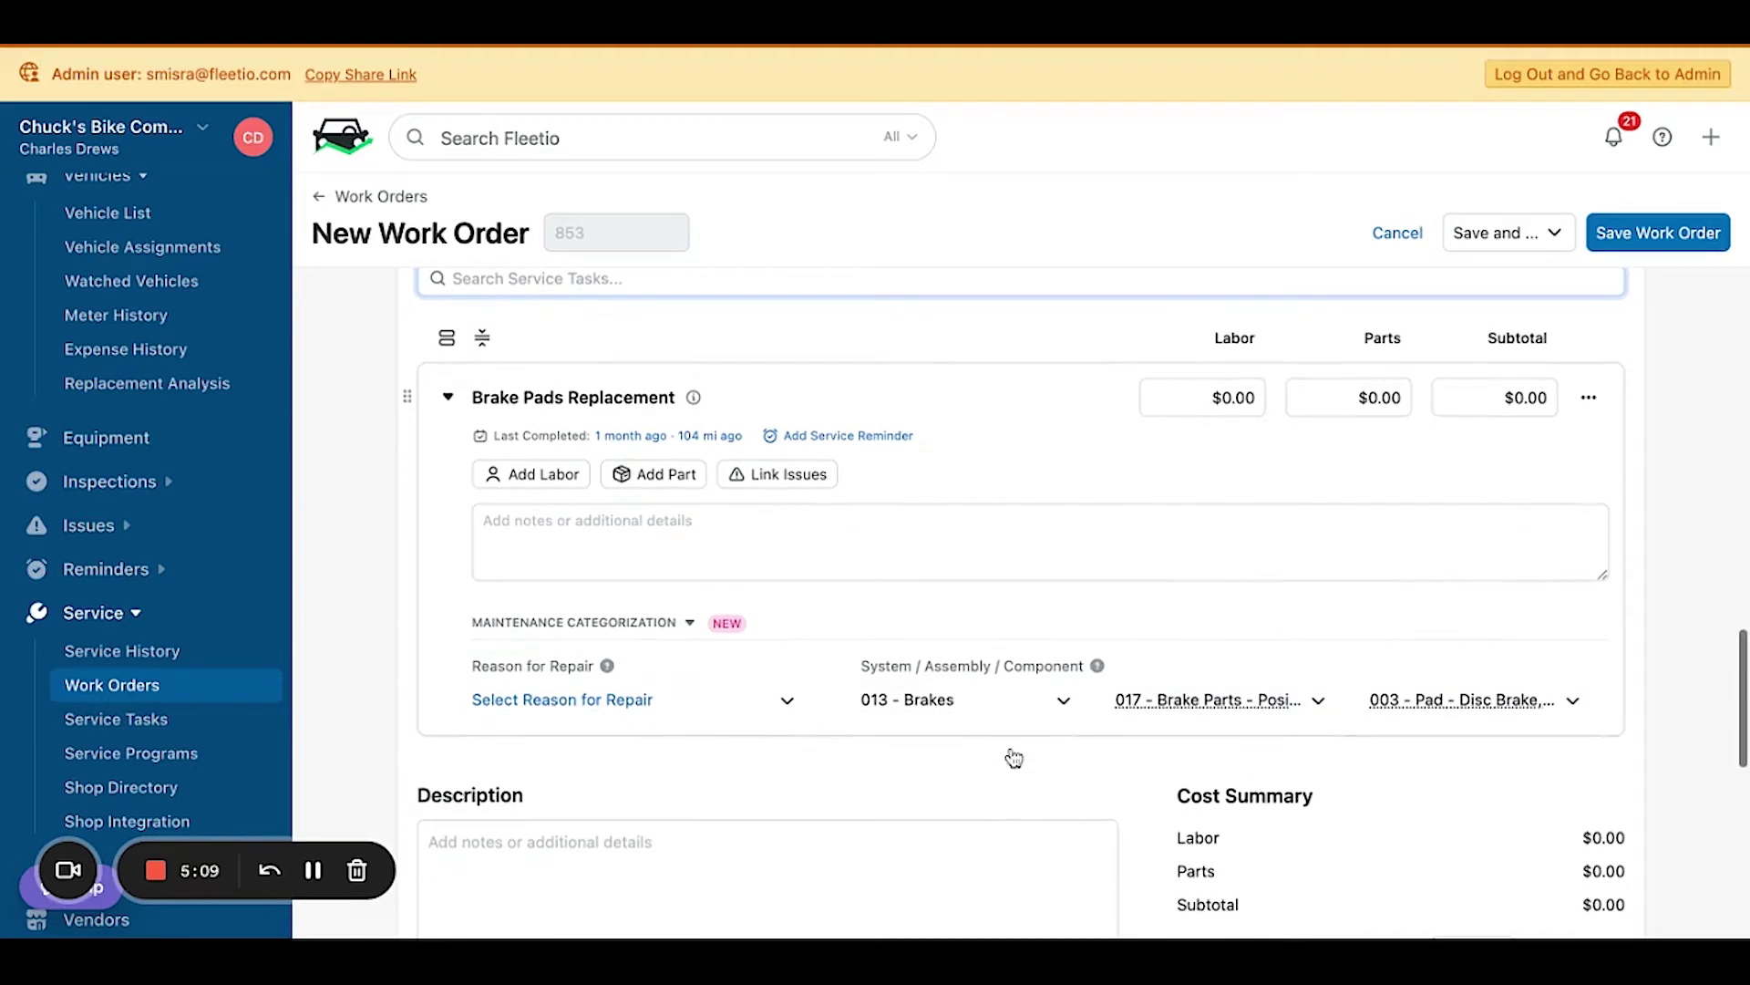
pyautogui.click(579, 702)
# Set the line's reason for repair to 01 - Breakdown and view the Repair Priority Class options.
pyautogui.click(602, 809)
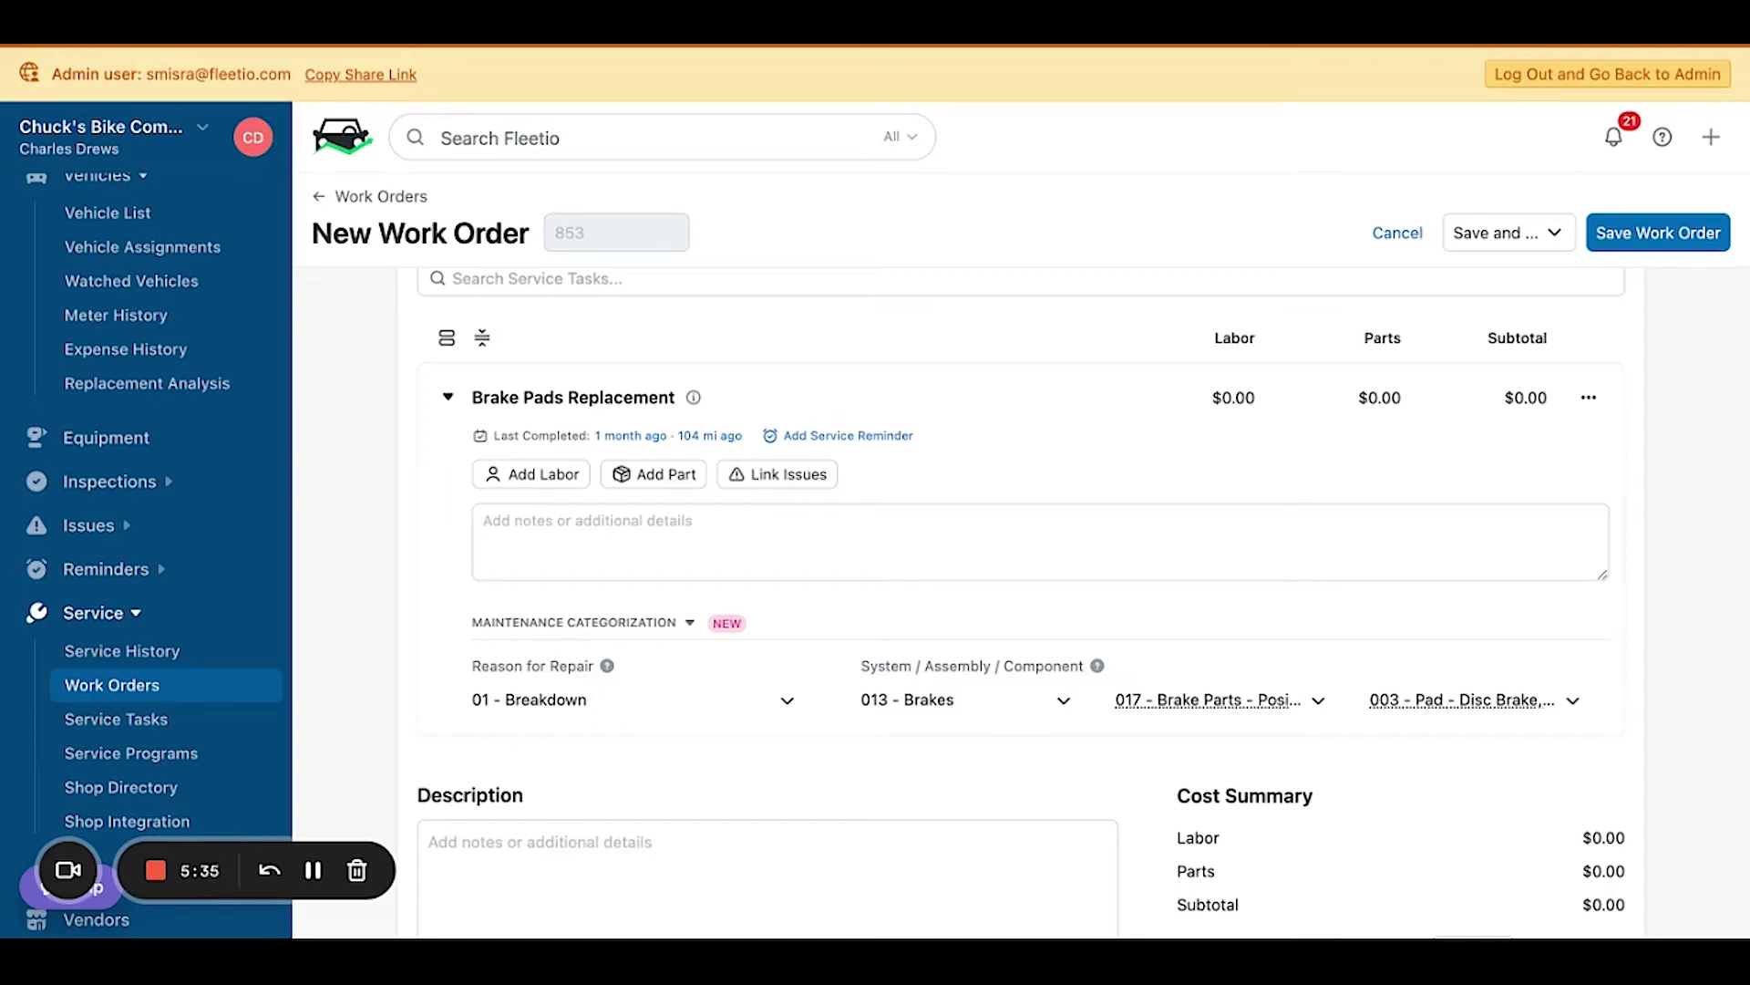
pyautogui.scroll(15, 1012, 602)
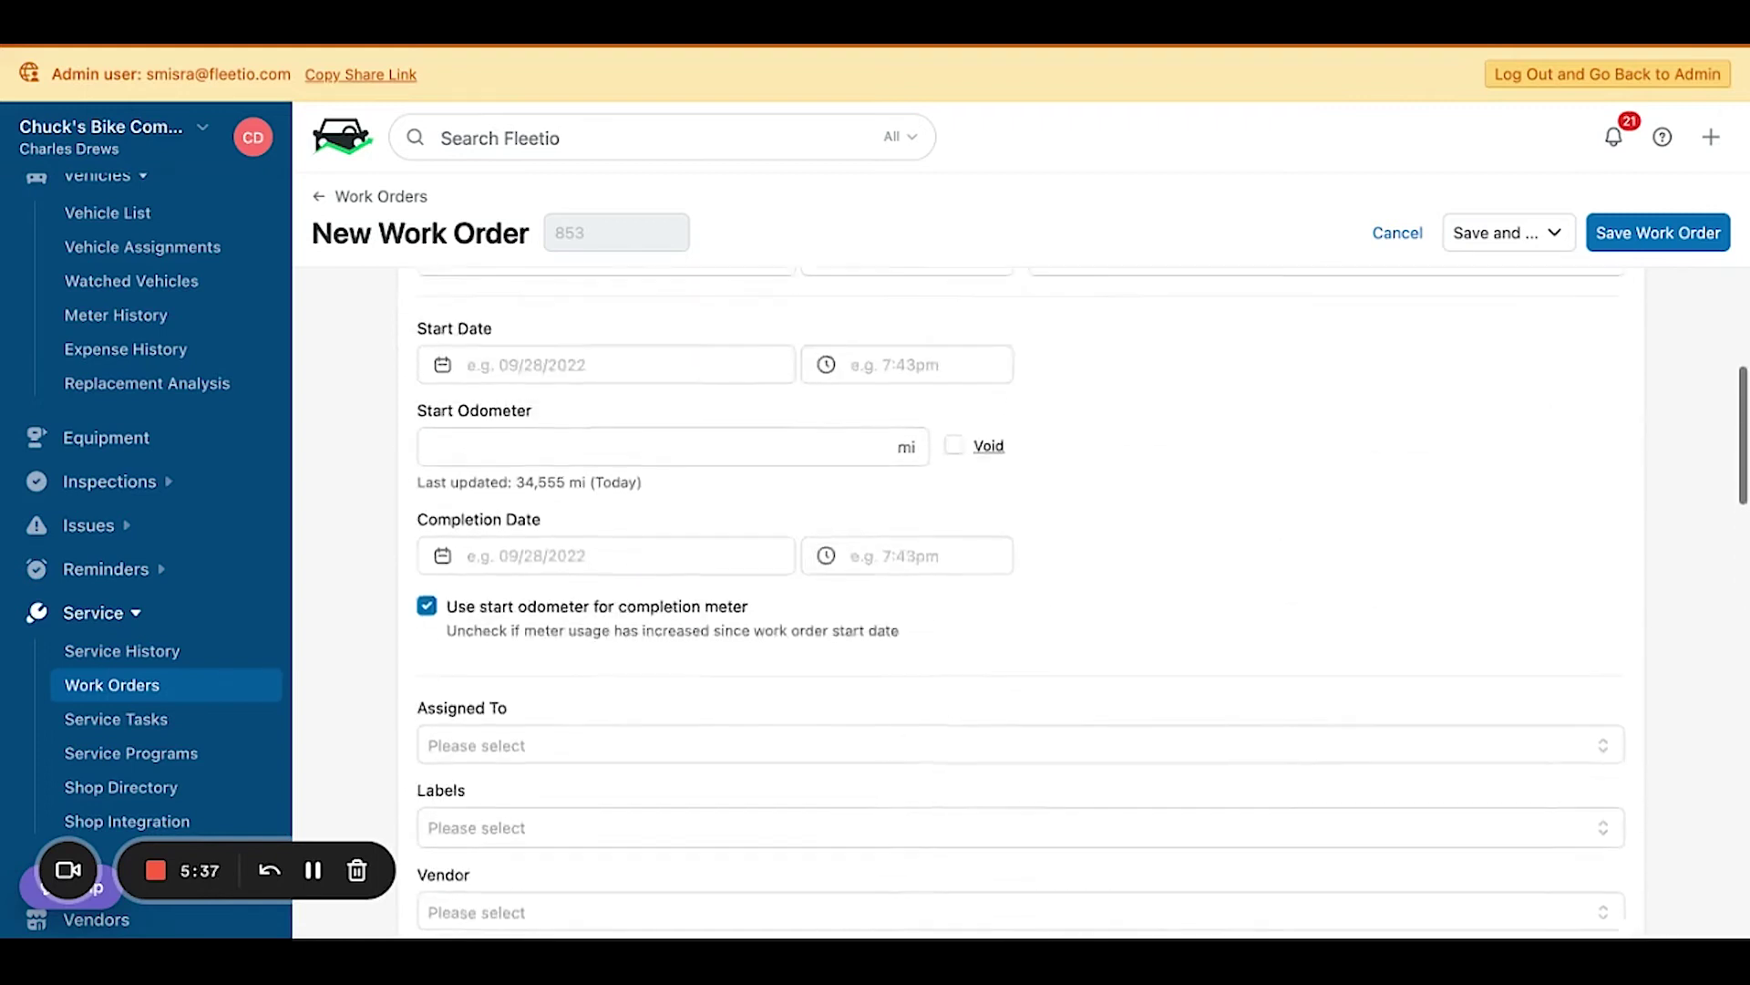
pyautogui.scroll(3, 1012, 602)
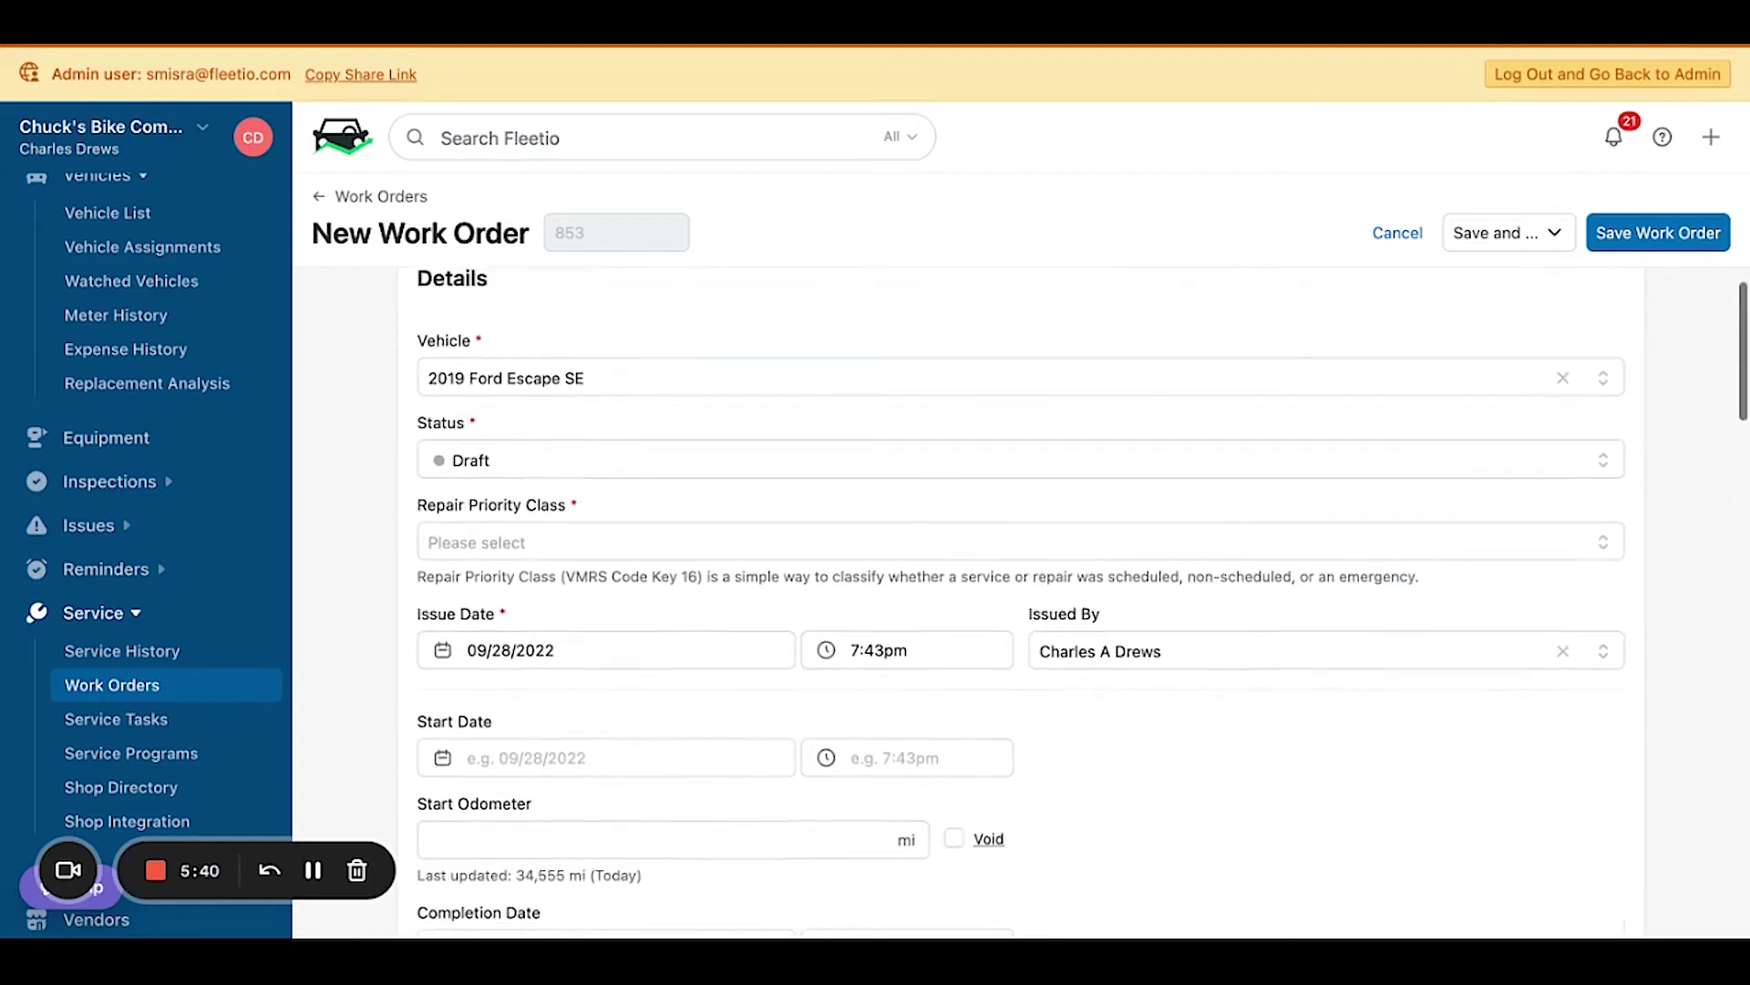
pyautogui.scroll(1, 1011, 602)
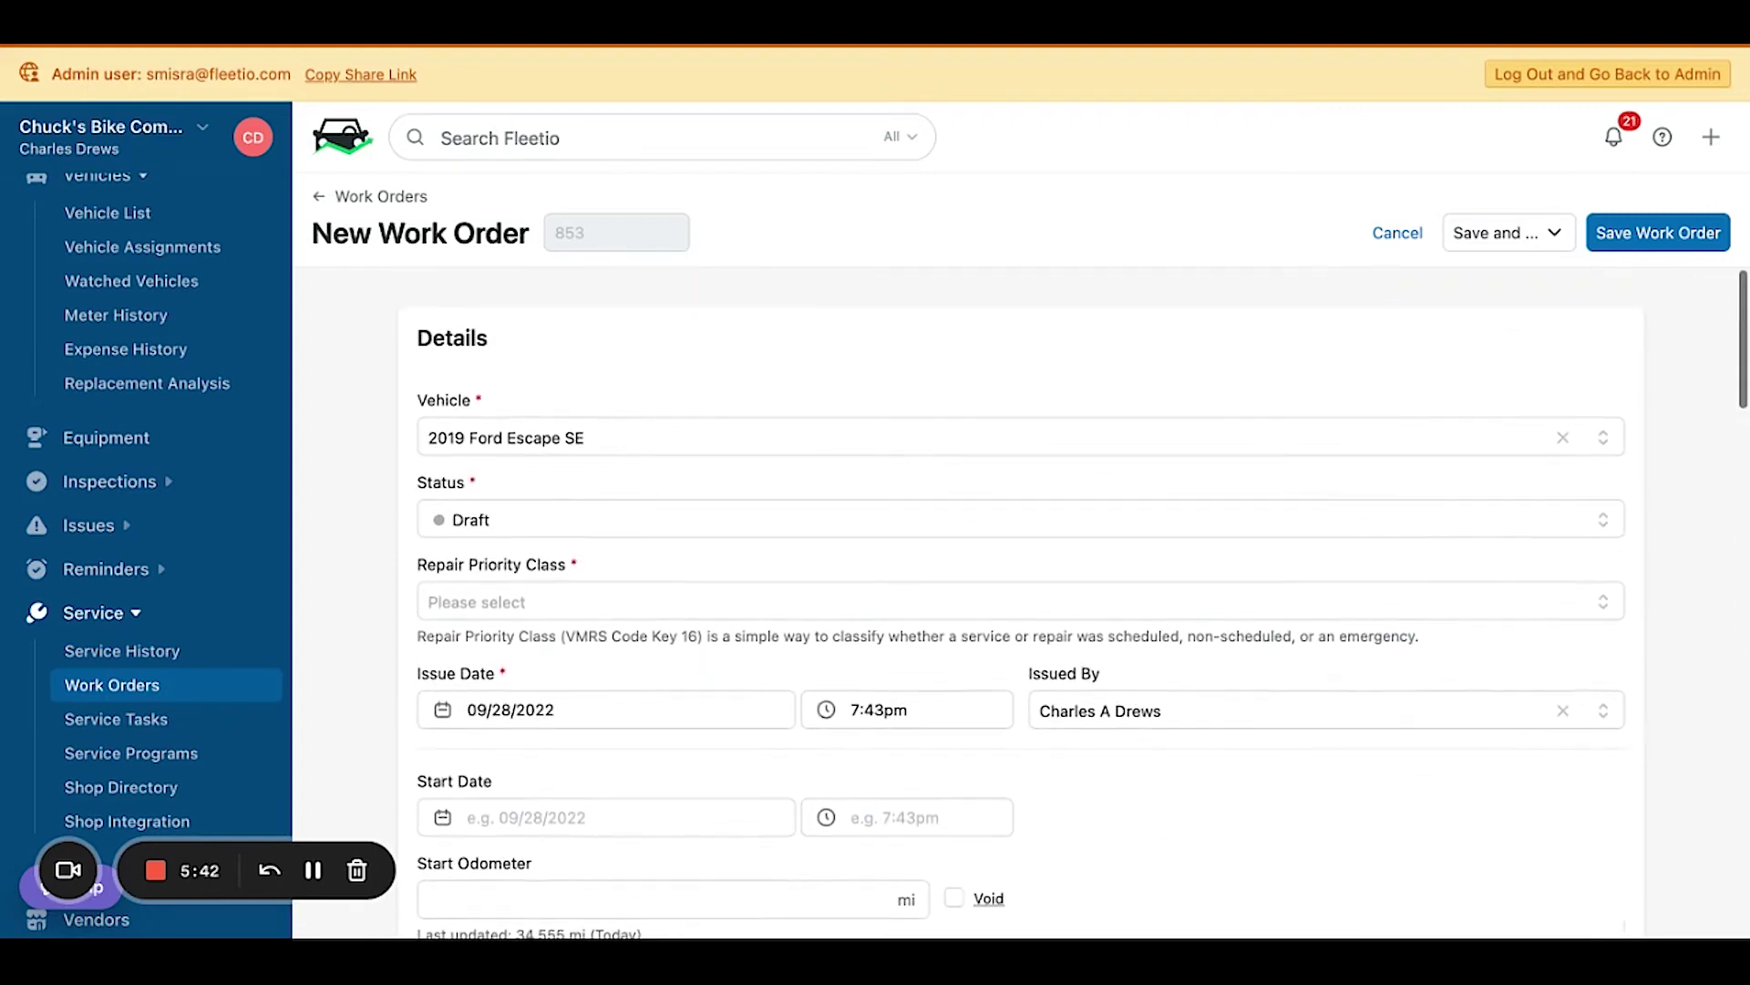
pyautogui.click(540, 604)
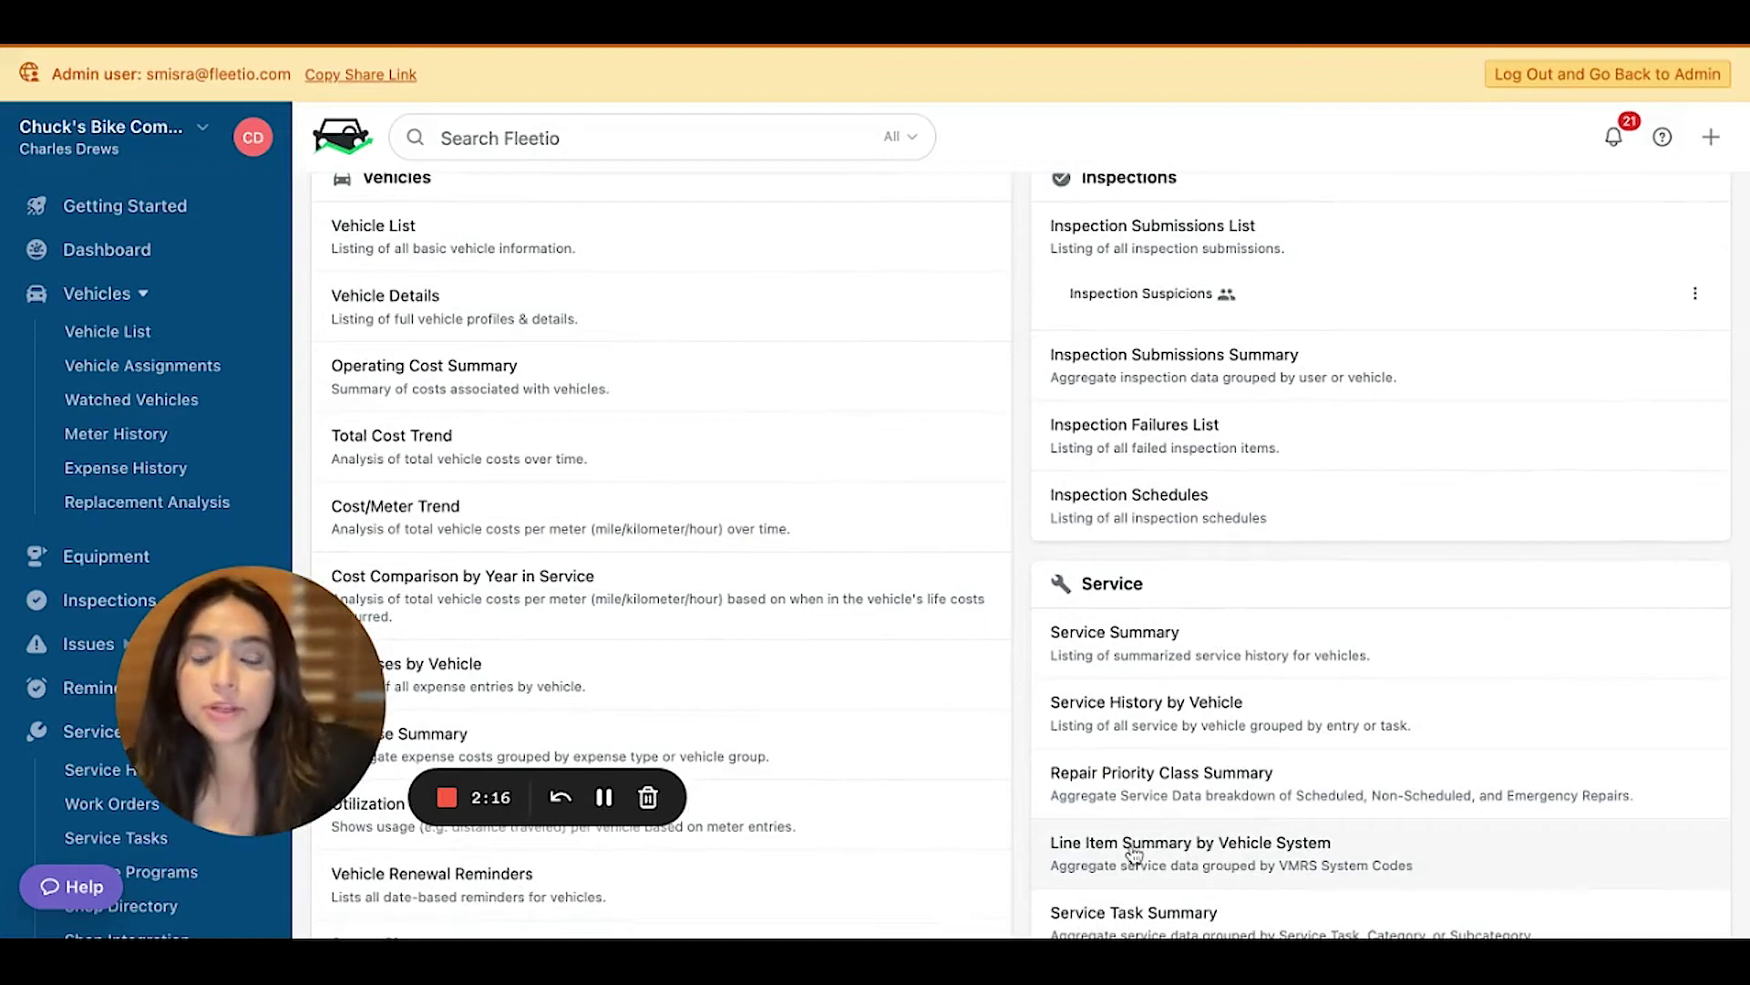
# Open the Line Item Summary by Vehicle System report from the Service reports.
pyautogui.click(1133, 854)
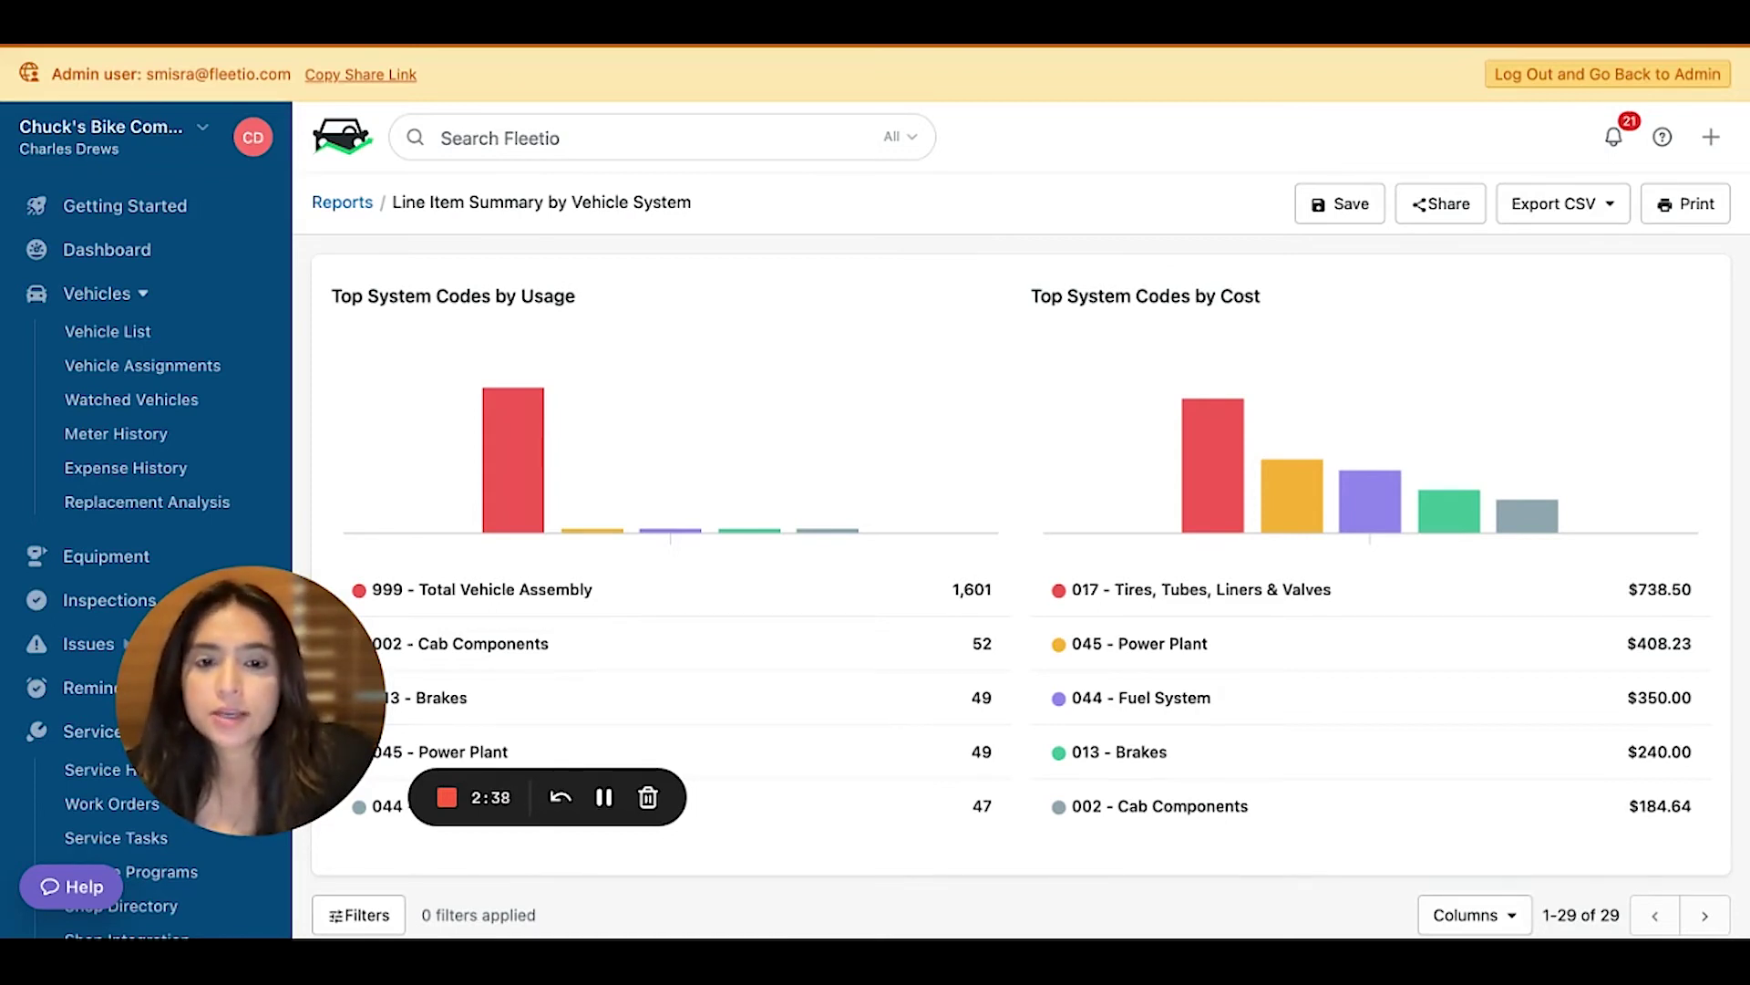
# Filter the report to reason 01 Breakdown and priority classes Non-Scheduled and Emergency.
pyautogui.click(365, 914)
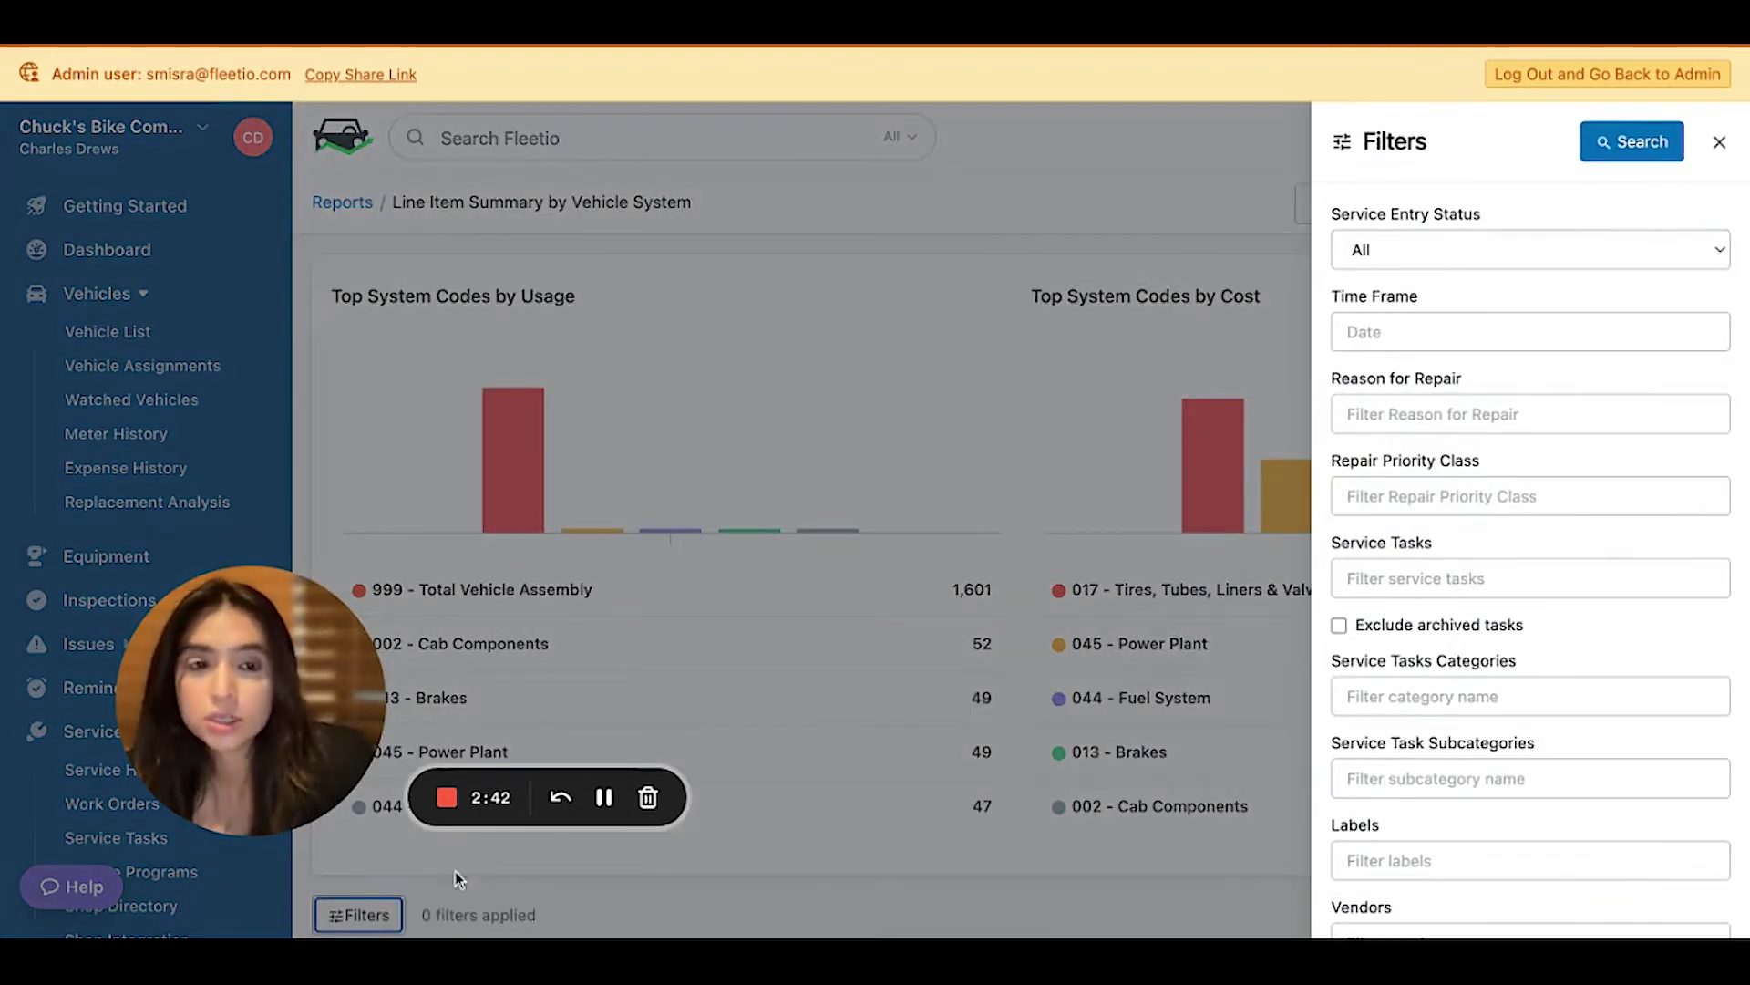
pyautogui.click(1464, 412)
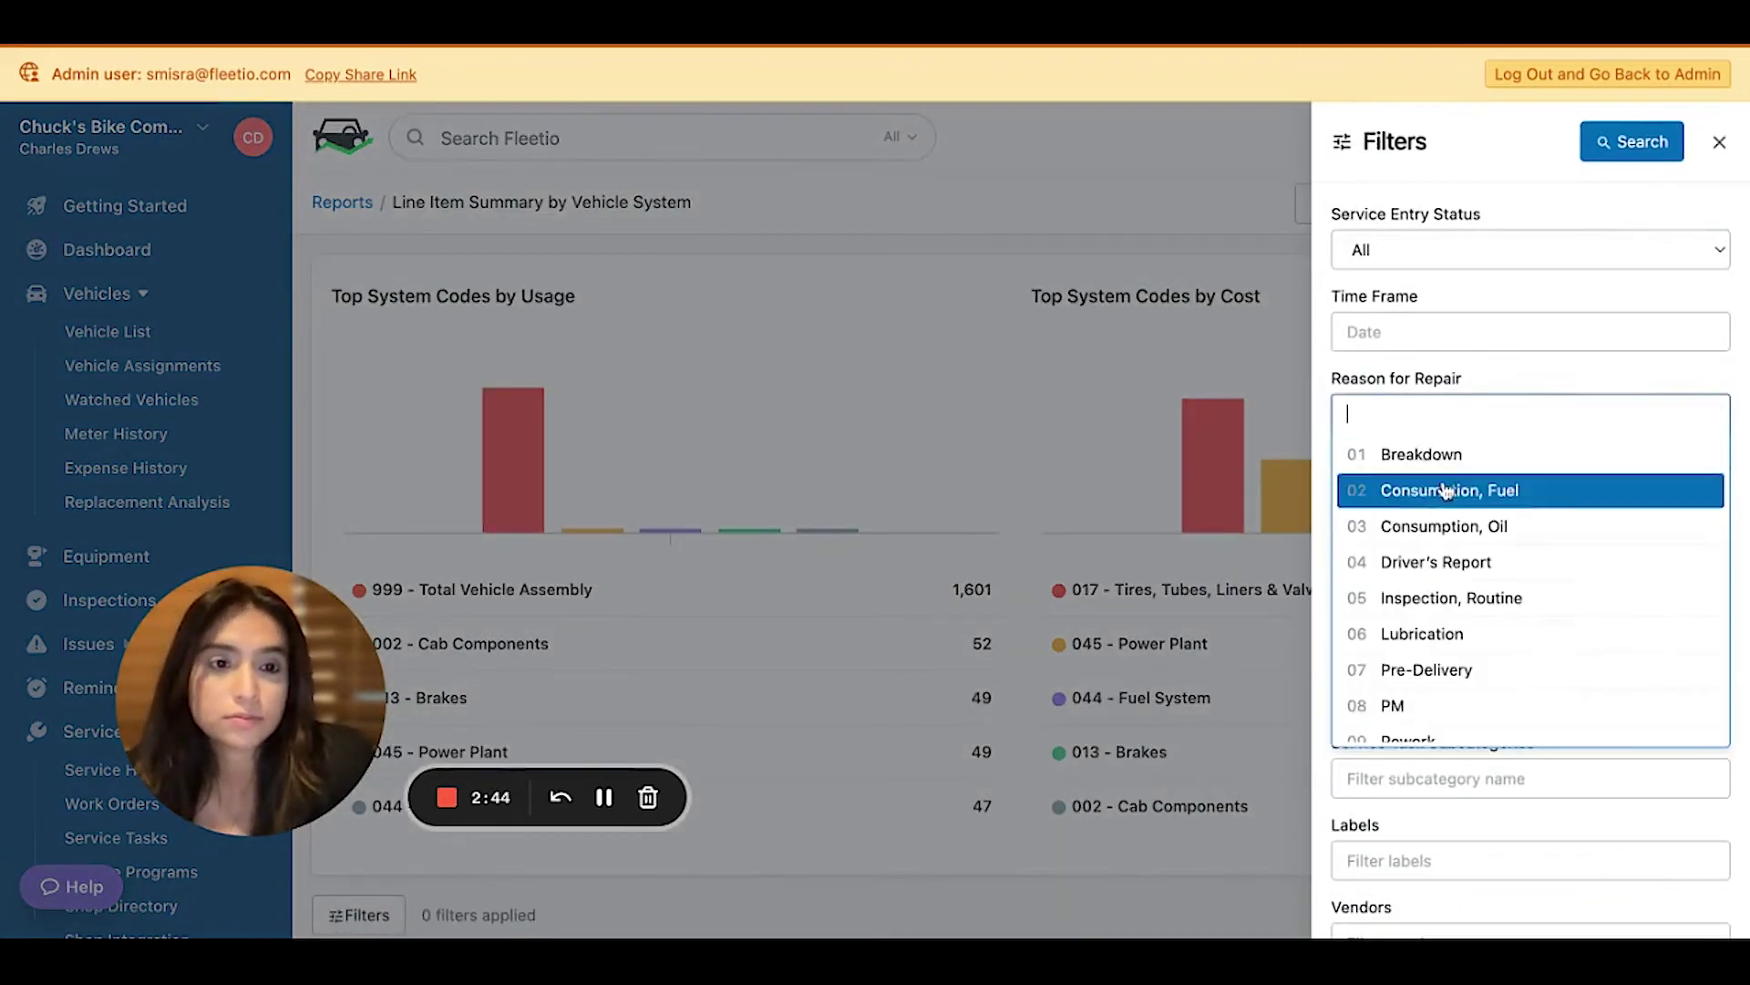
pyautogui.click(1412, 456)
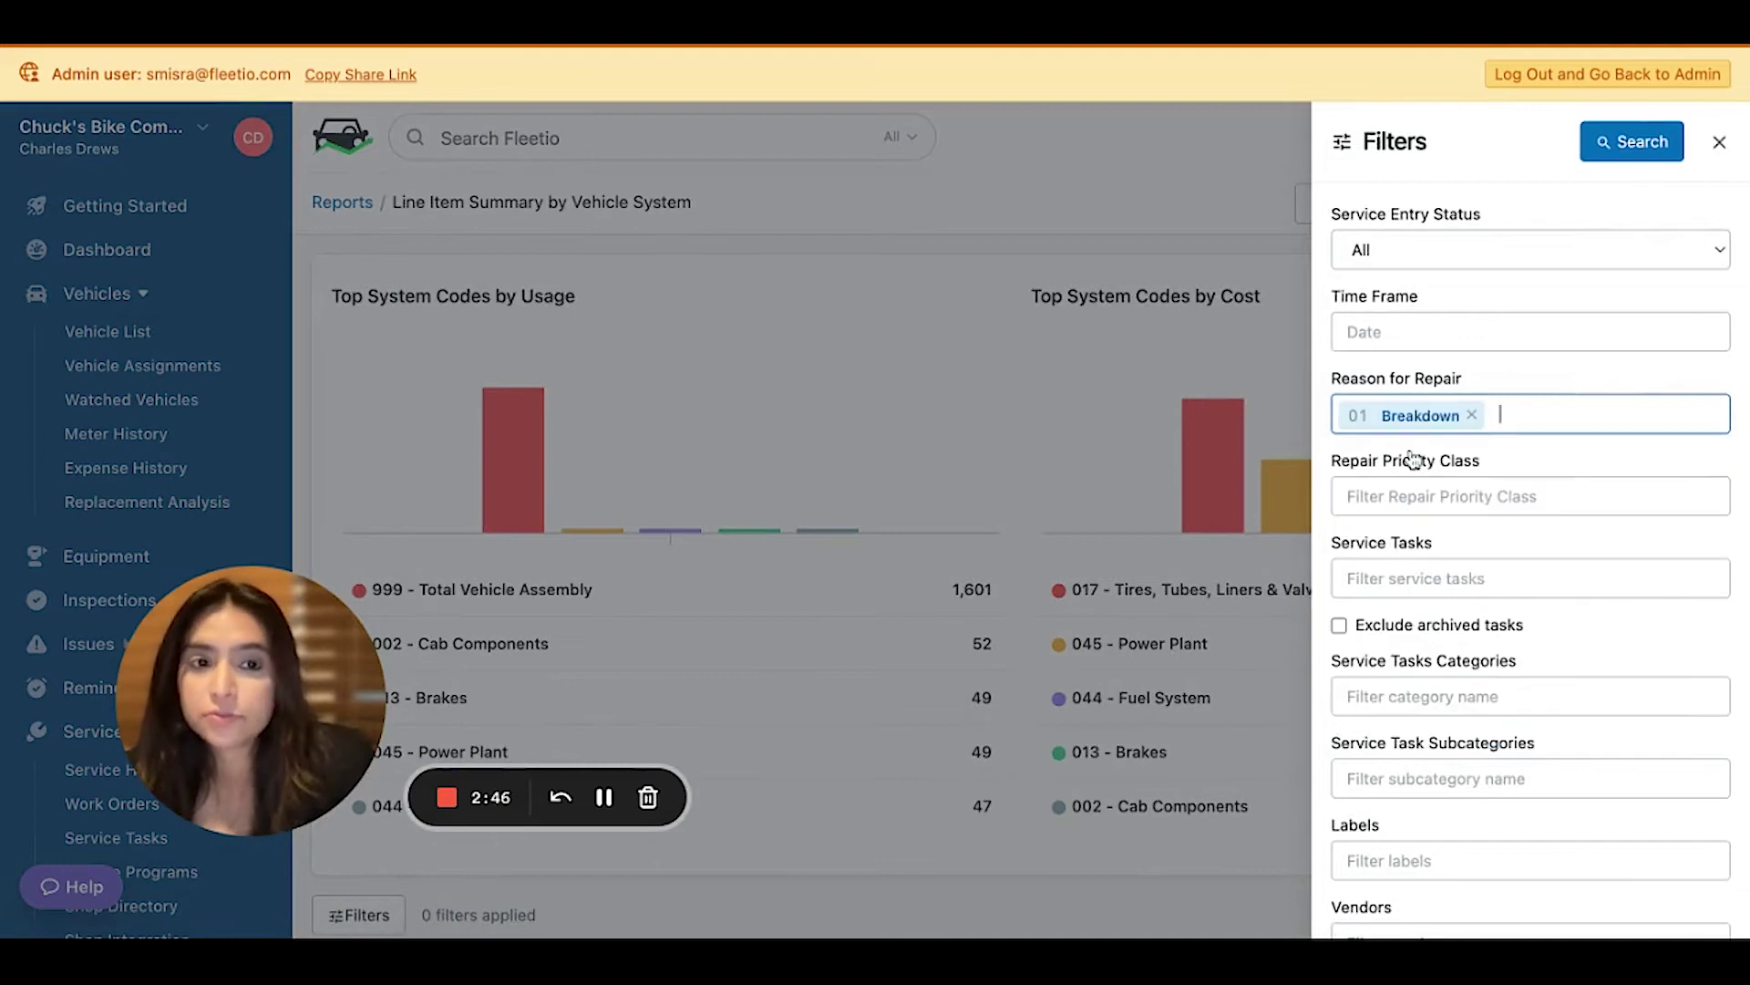
pyautogui.click(1454, 497)
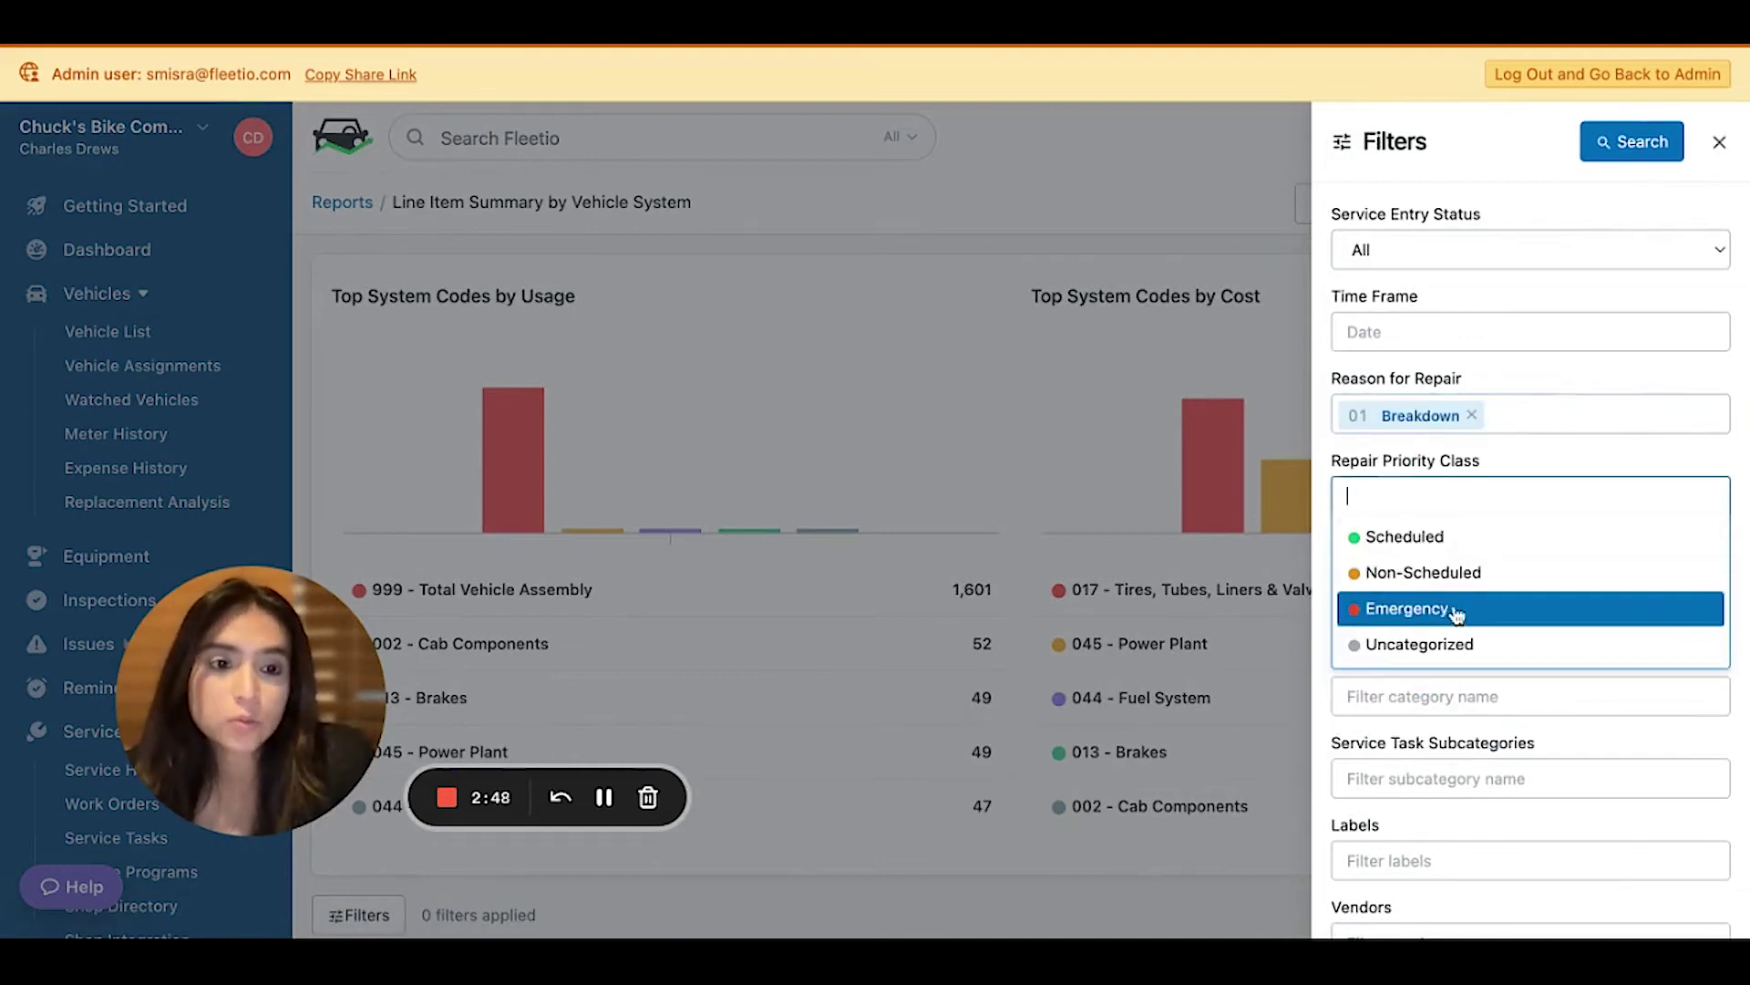
pyautogui.click(1451, 575)
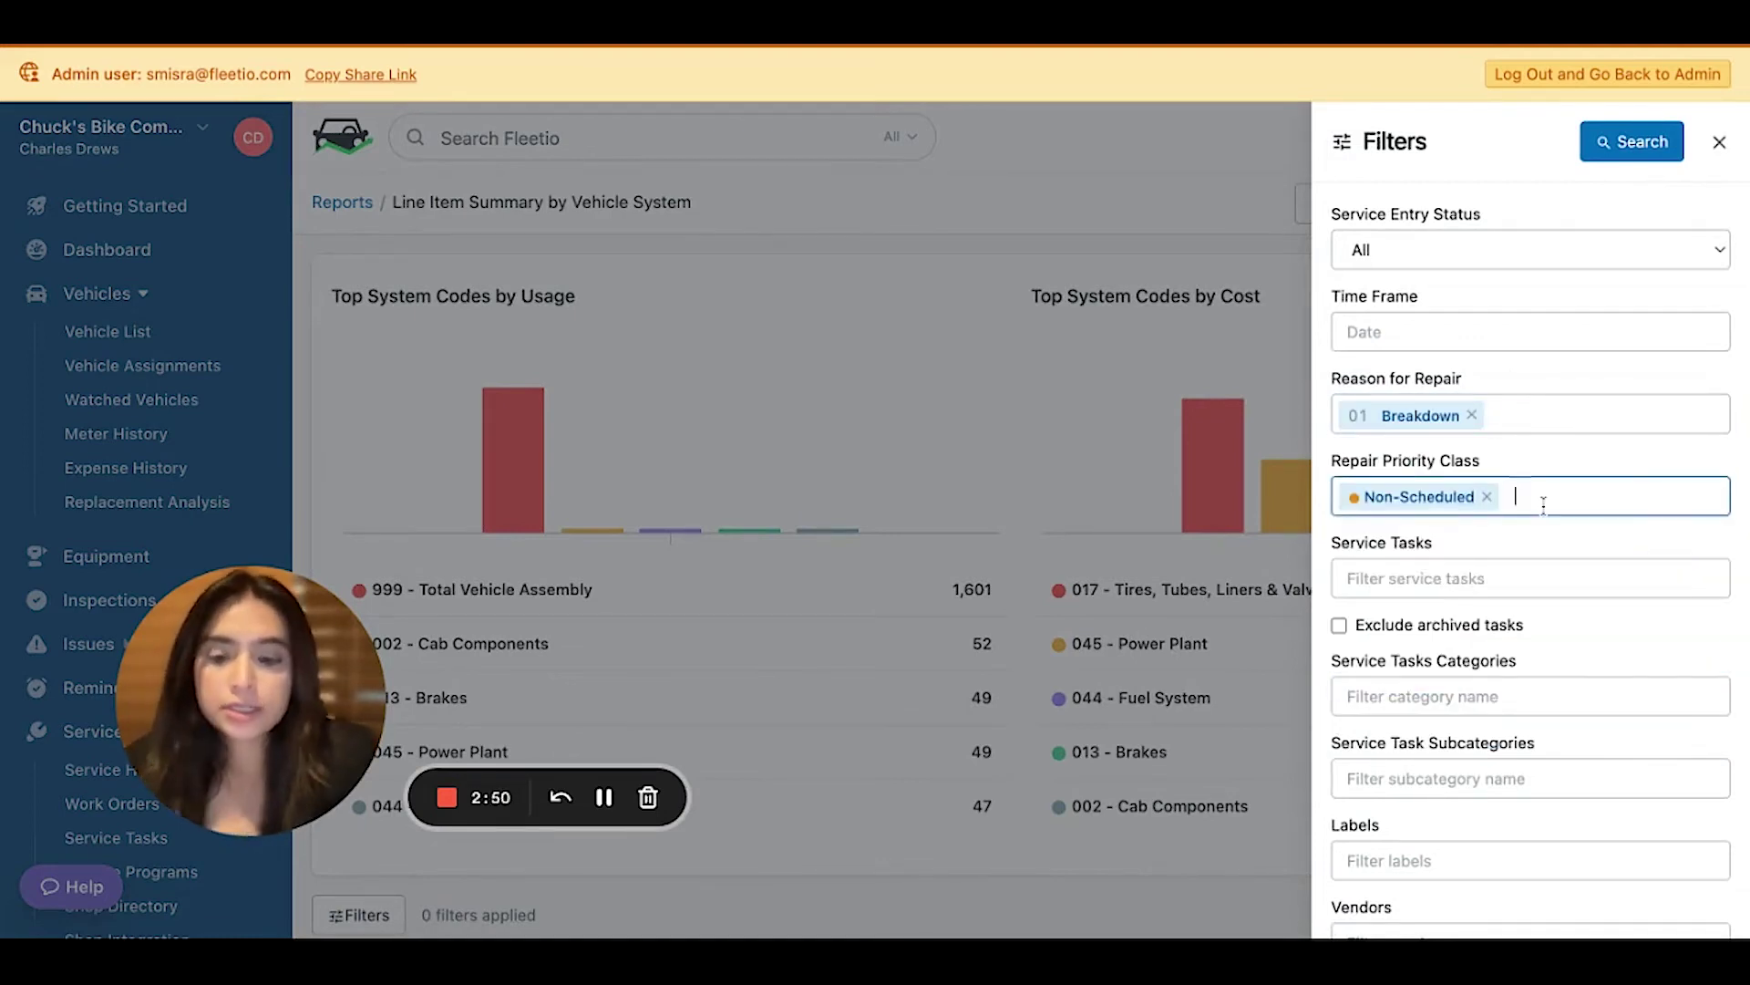
pyautogui.write('eme')
pyautogui.click(1486, 538)
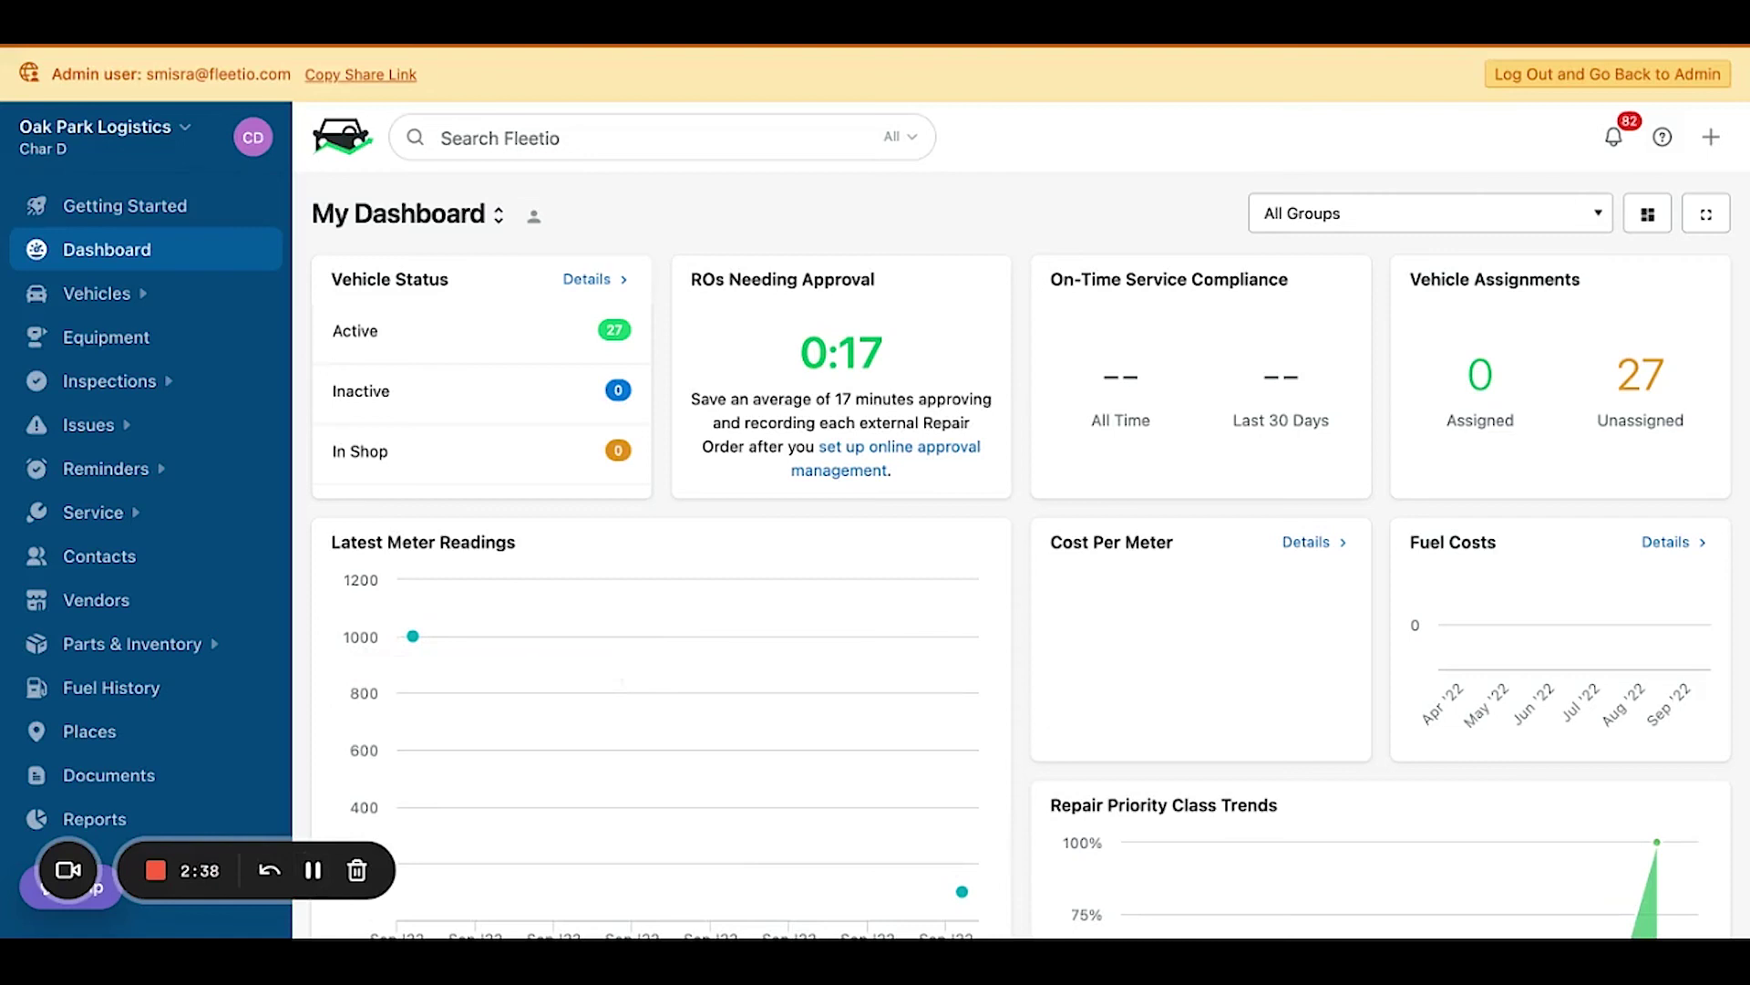
# Open System/Assembly/Component Codes under Maintenance Categorization in account settings.
pyautogui.click(100, 127)
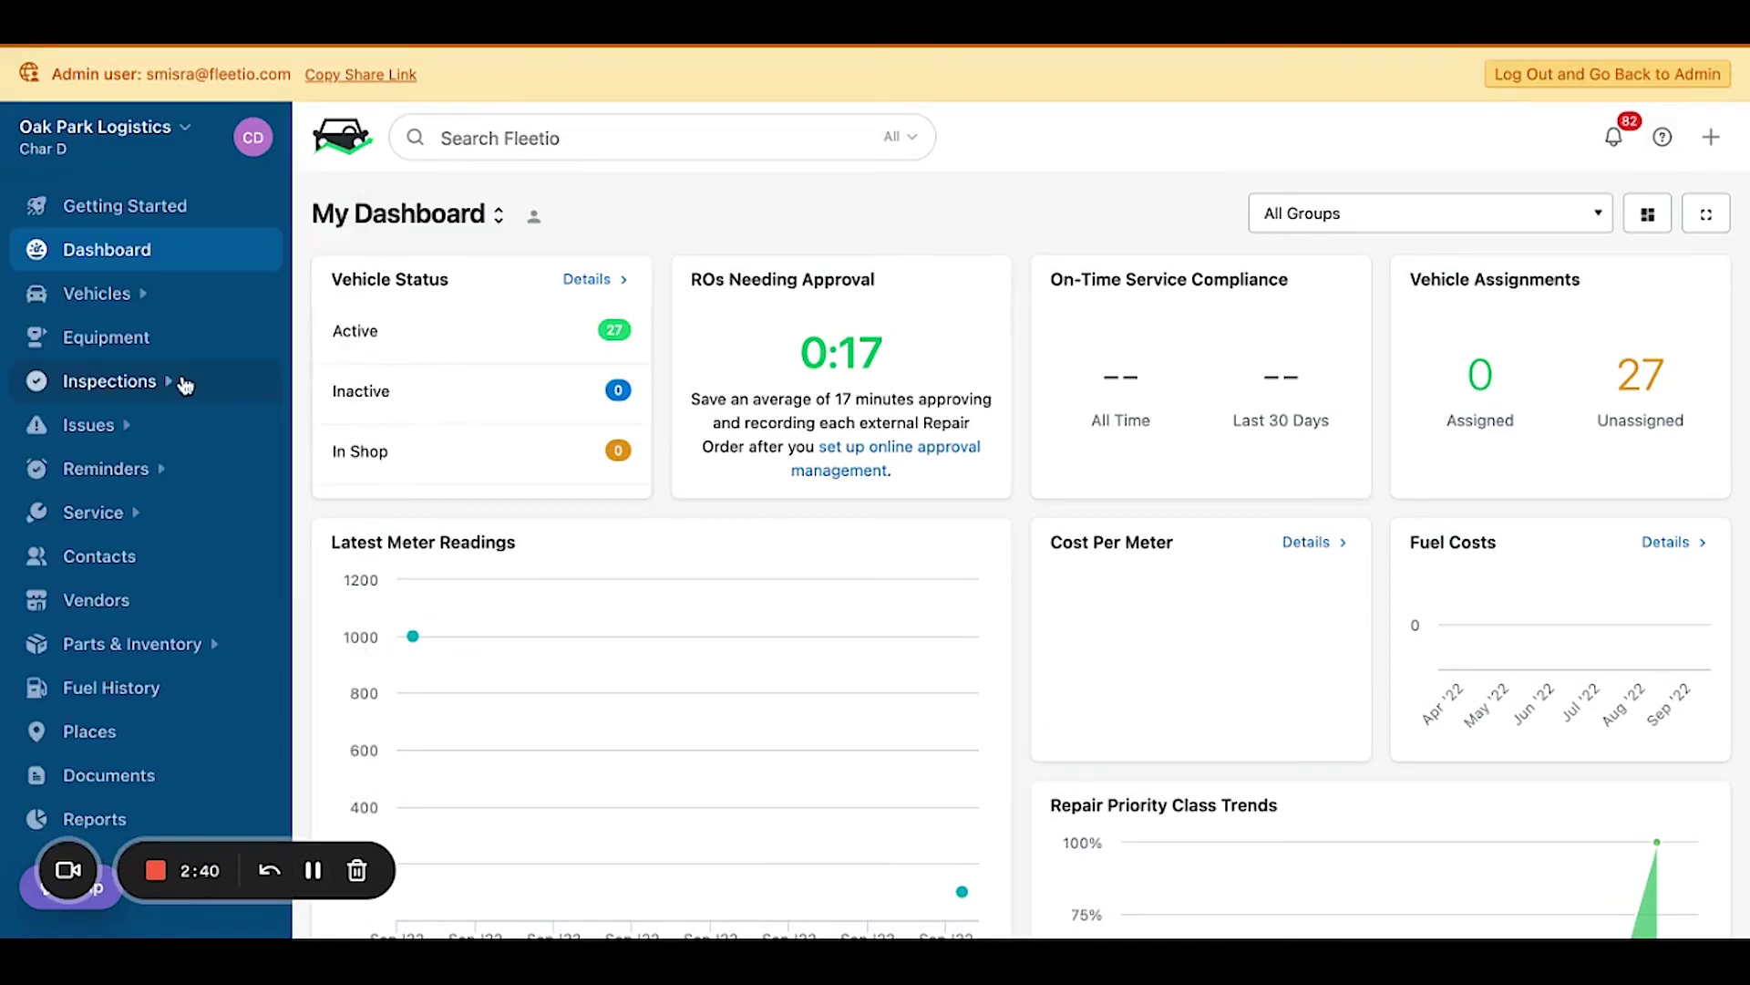
pyautogui.scroll(-5, 168, 673)
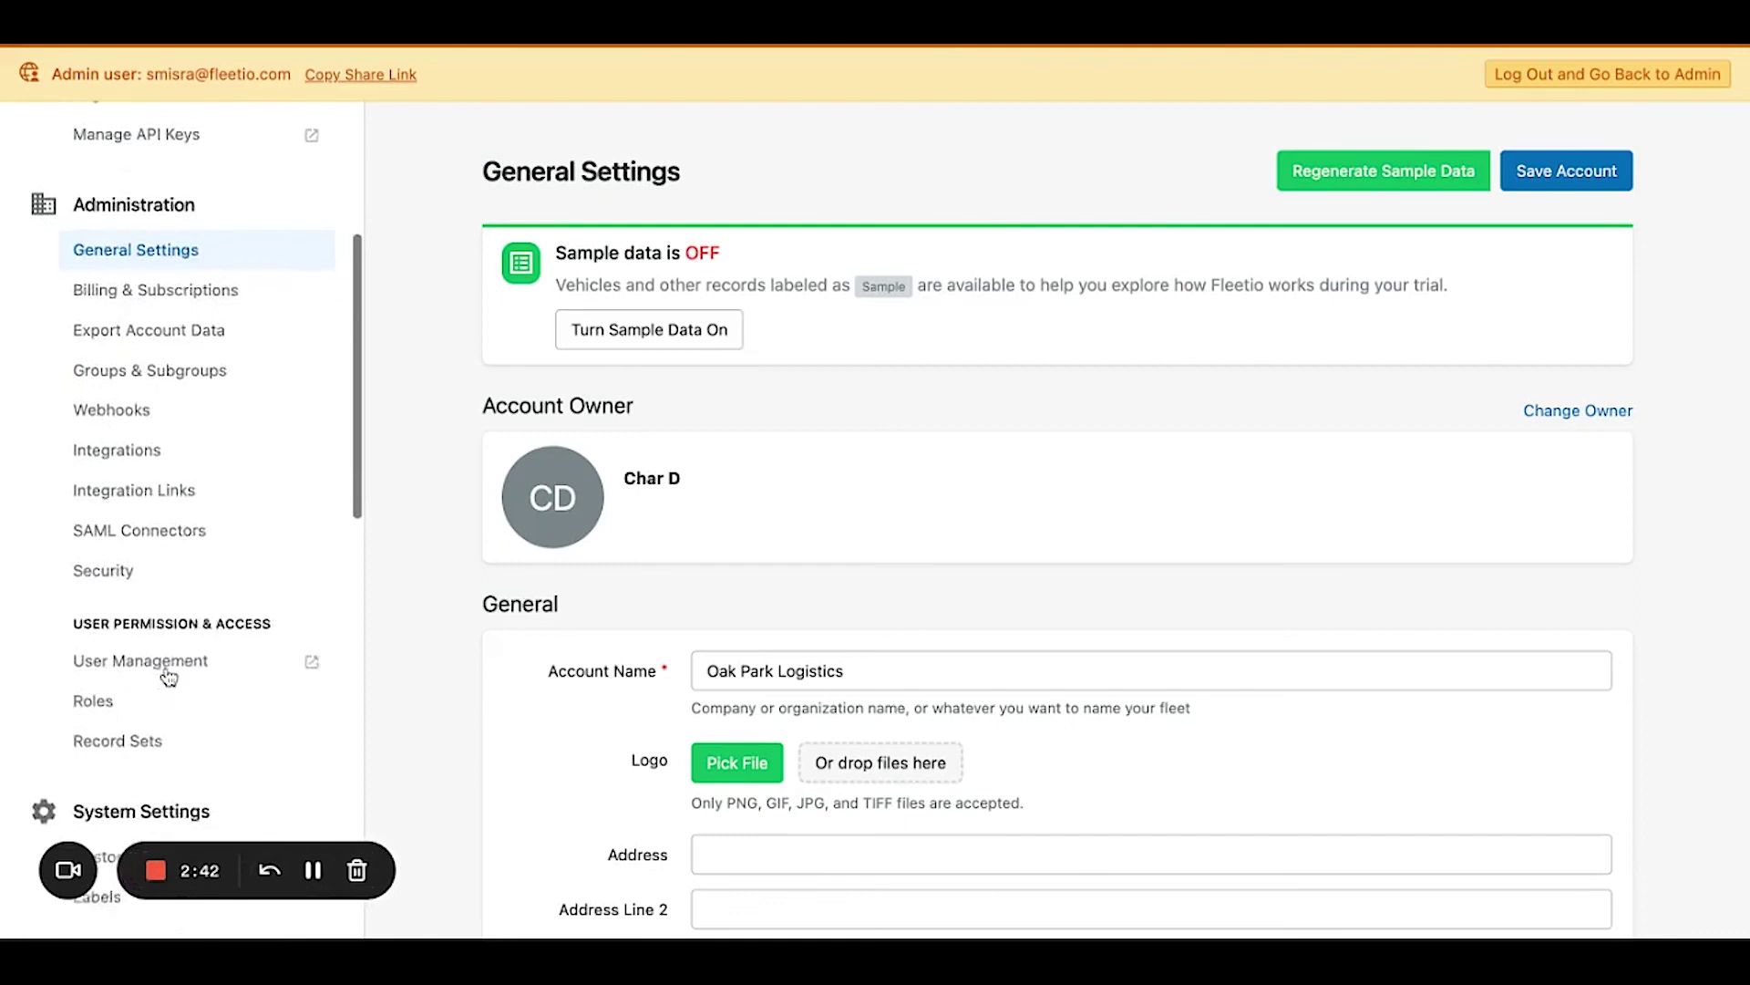
pyautogui.scroll(-15, 168, 674)
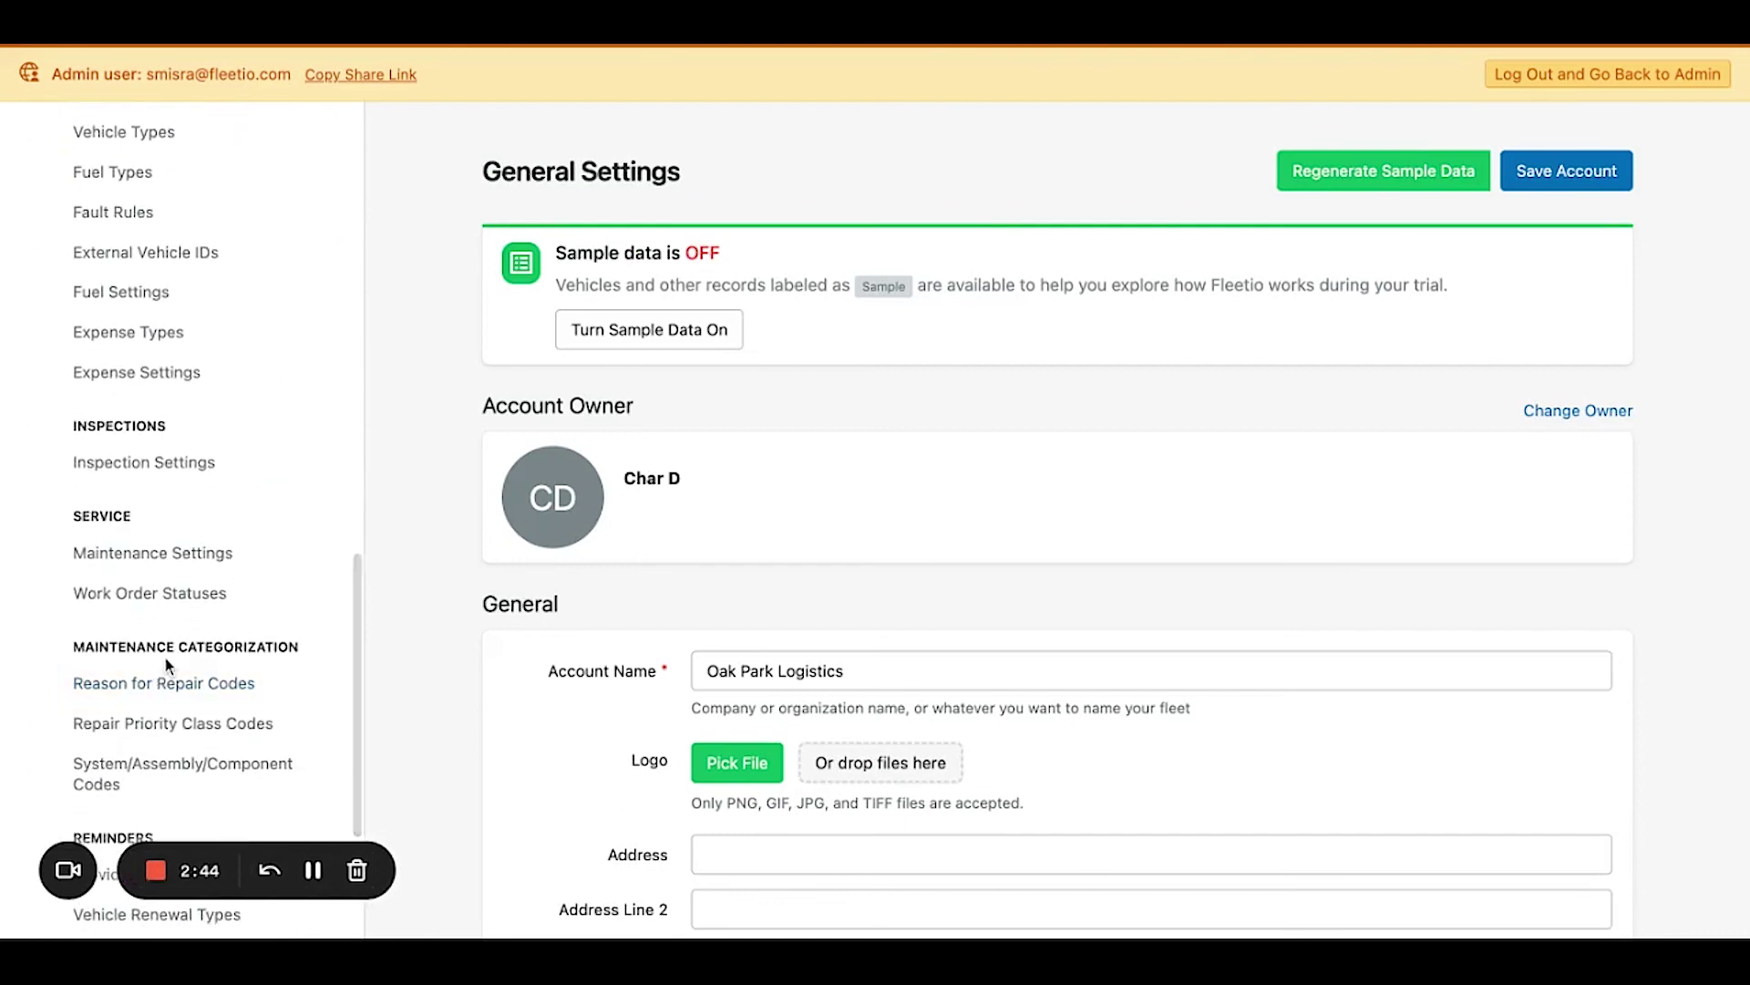
pyautogui.click(155, 768)
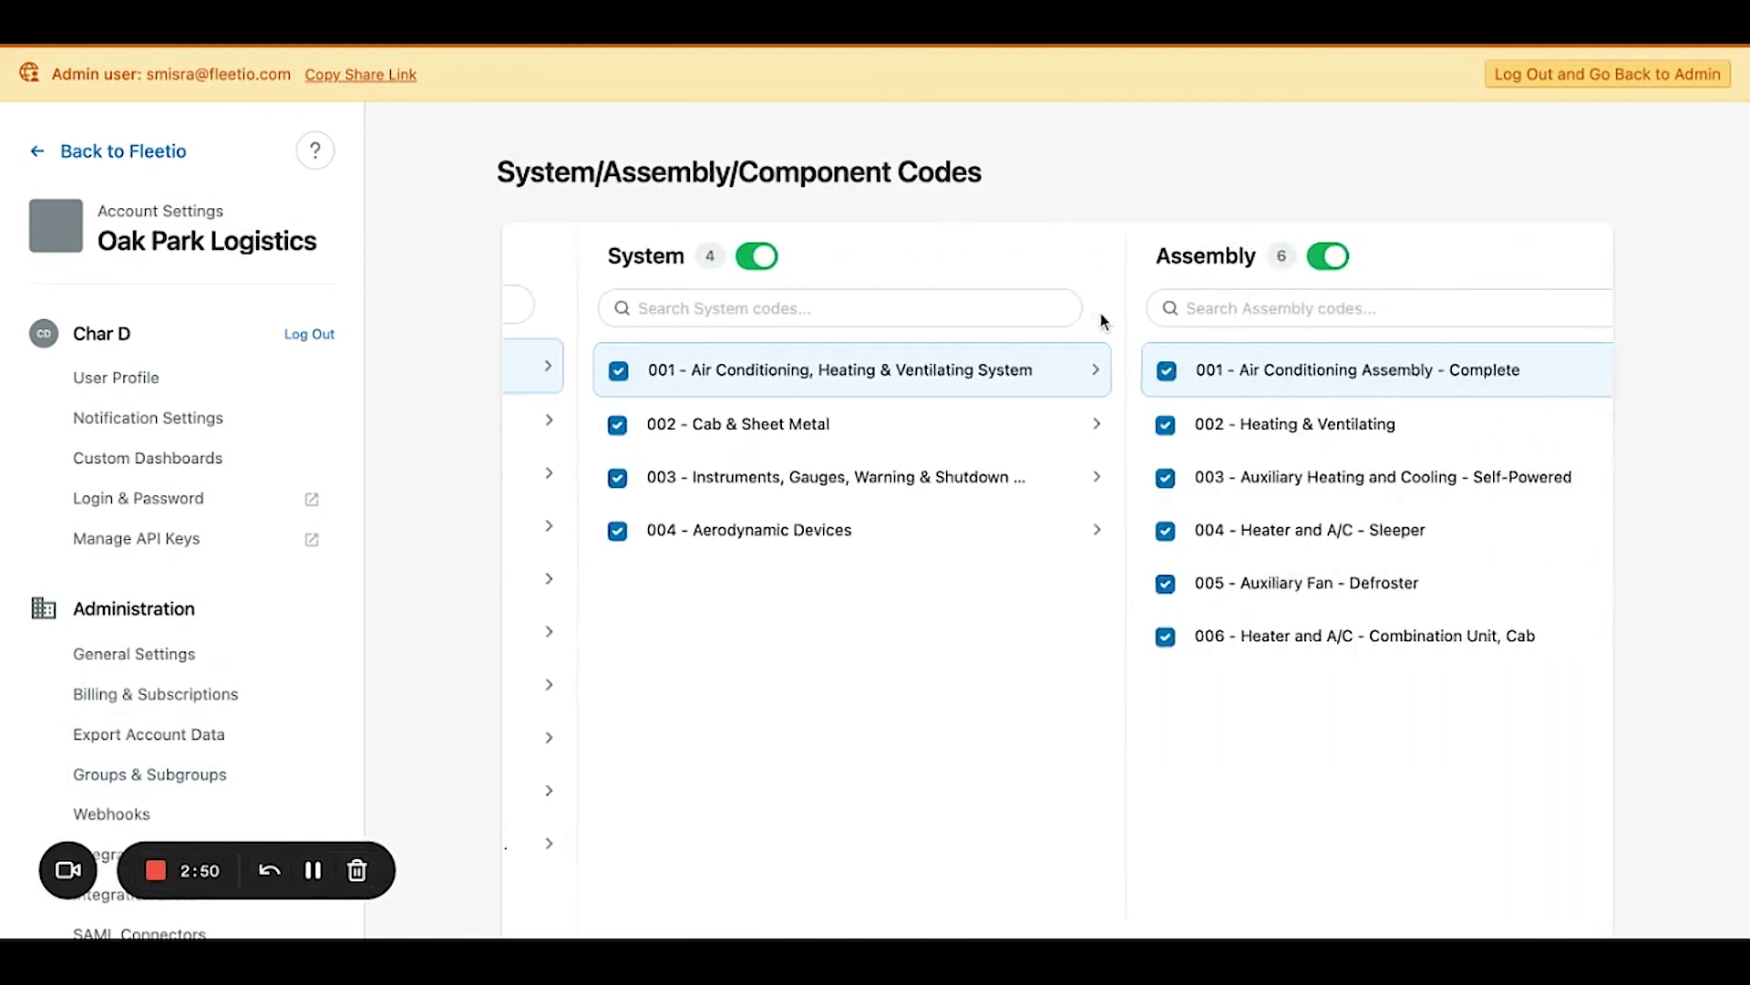
# Turn on the Component code level and browse the codes table.
pyautogui.click(1386, 261)
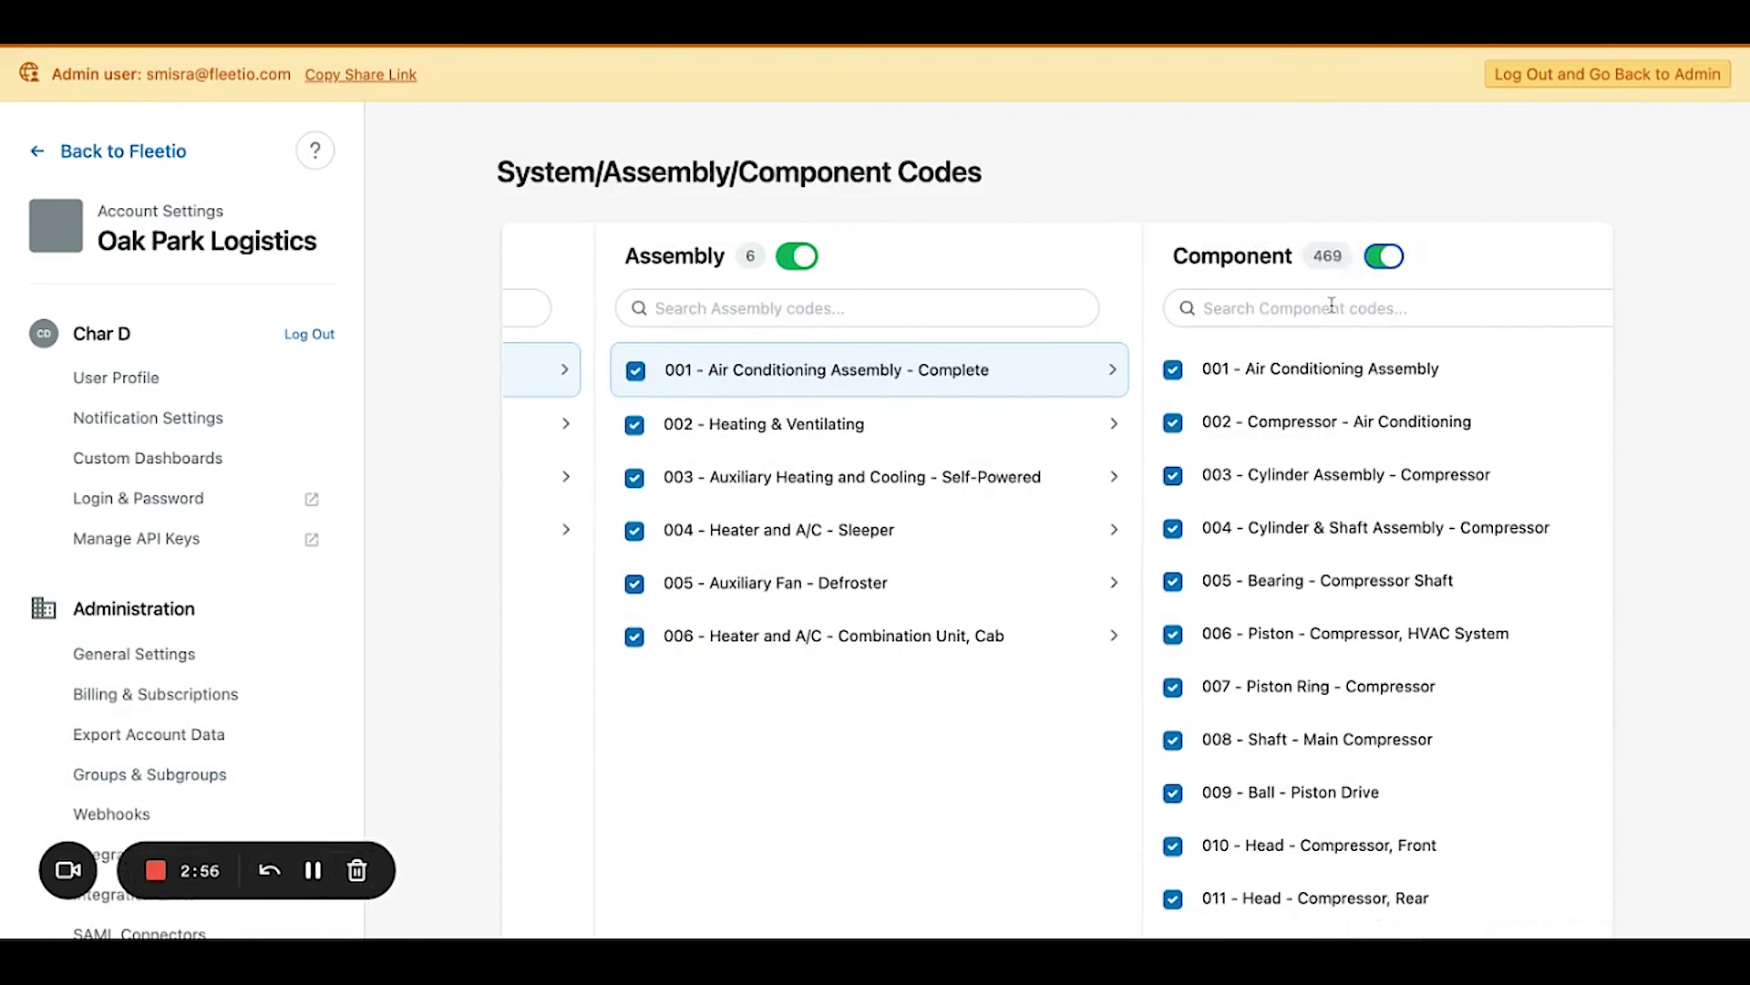
pyautogui.hscroll(2, 1280, 471)
pyautogui.hscroll(-6, 1280, 472)
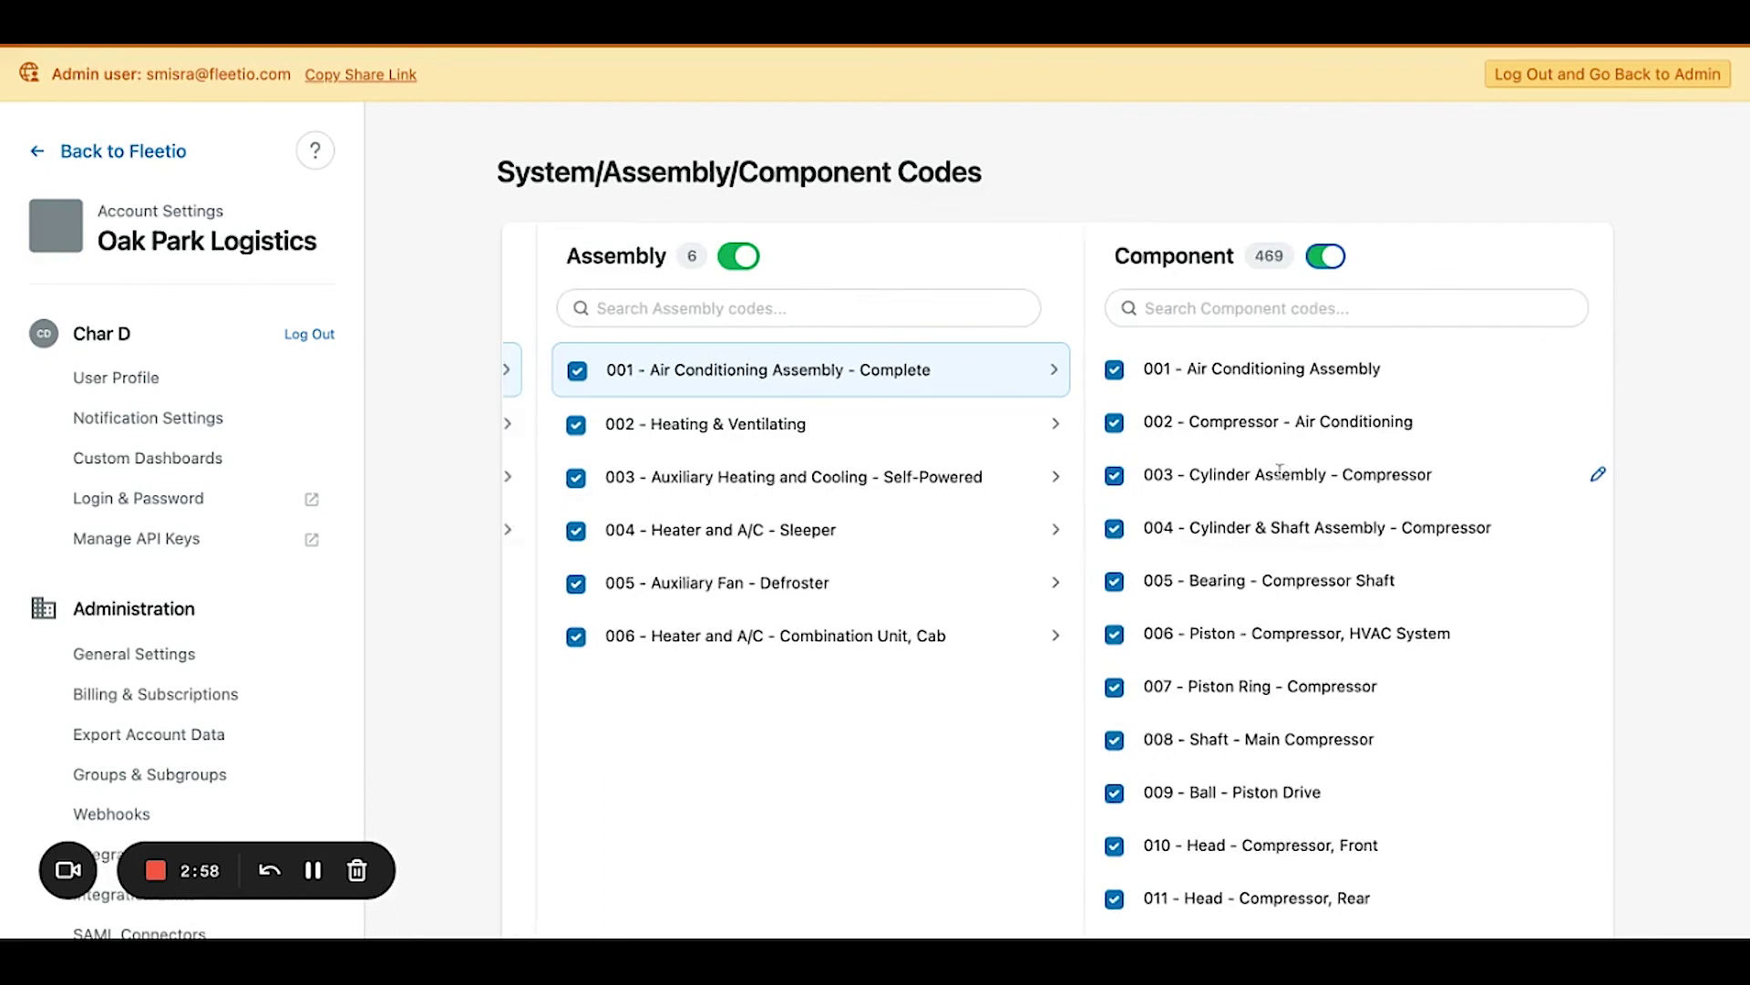
pyautogui.hscroll(-5, 1280, 472)
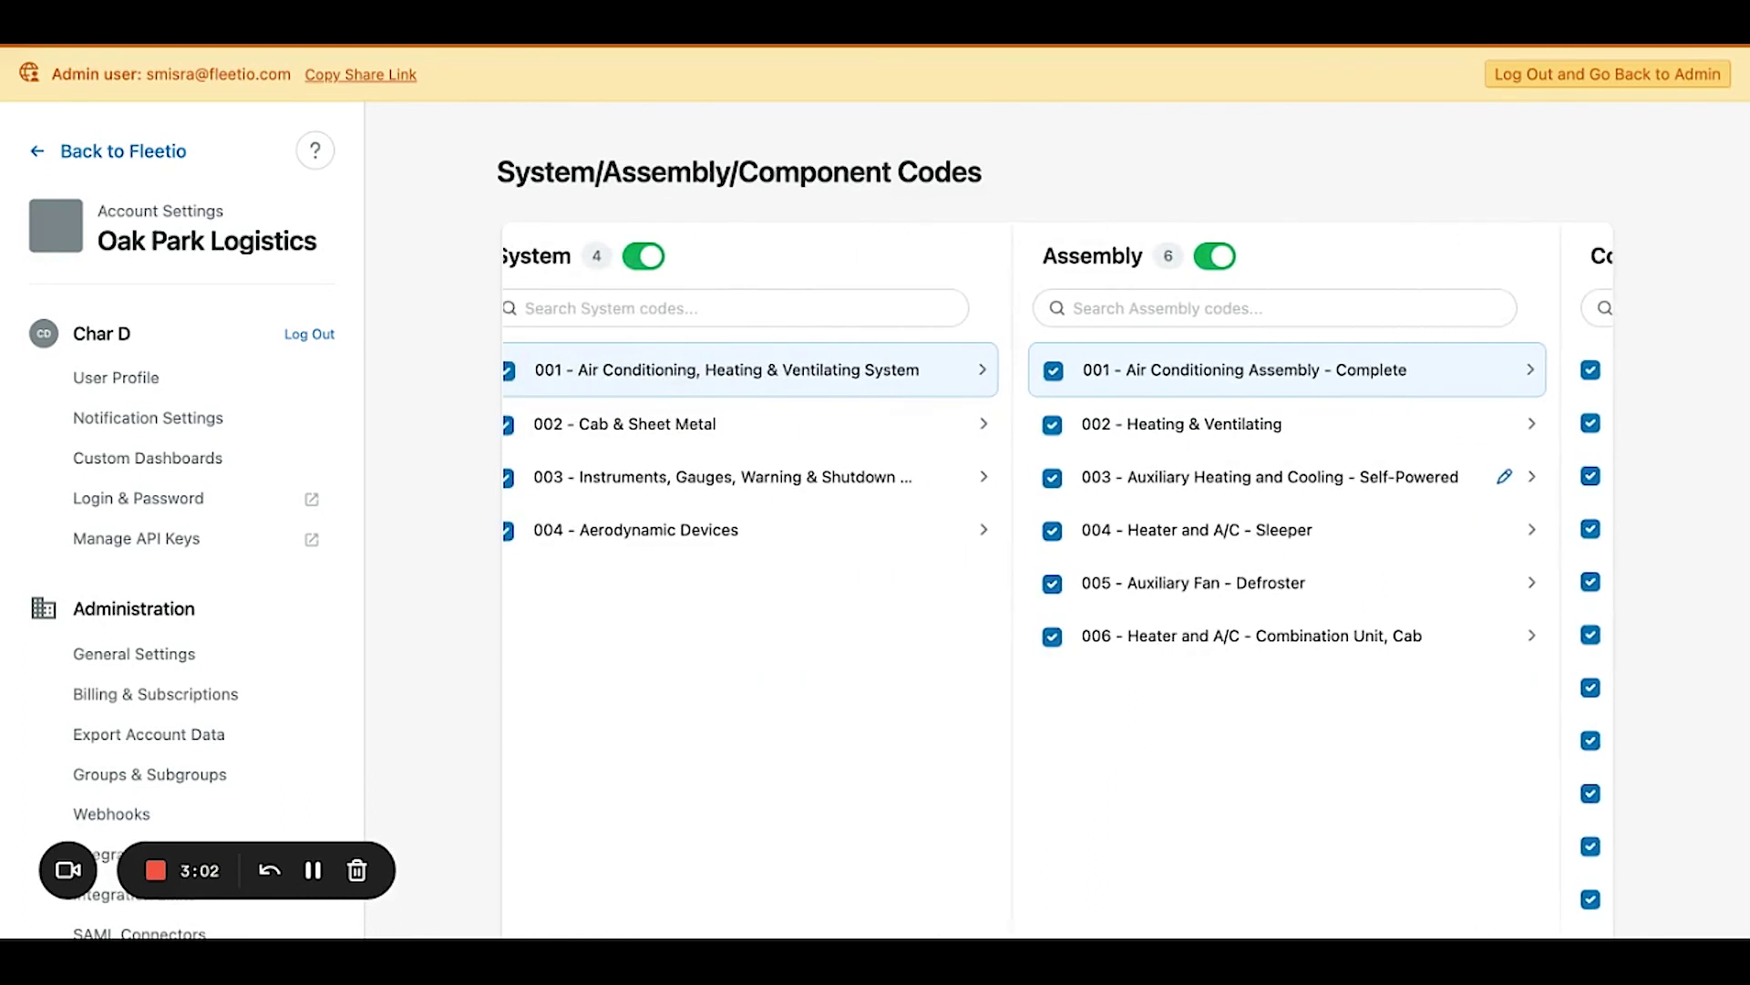
pyautogui.hscroll(8, 1280, 471)
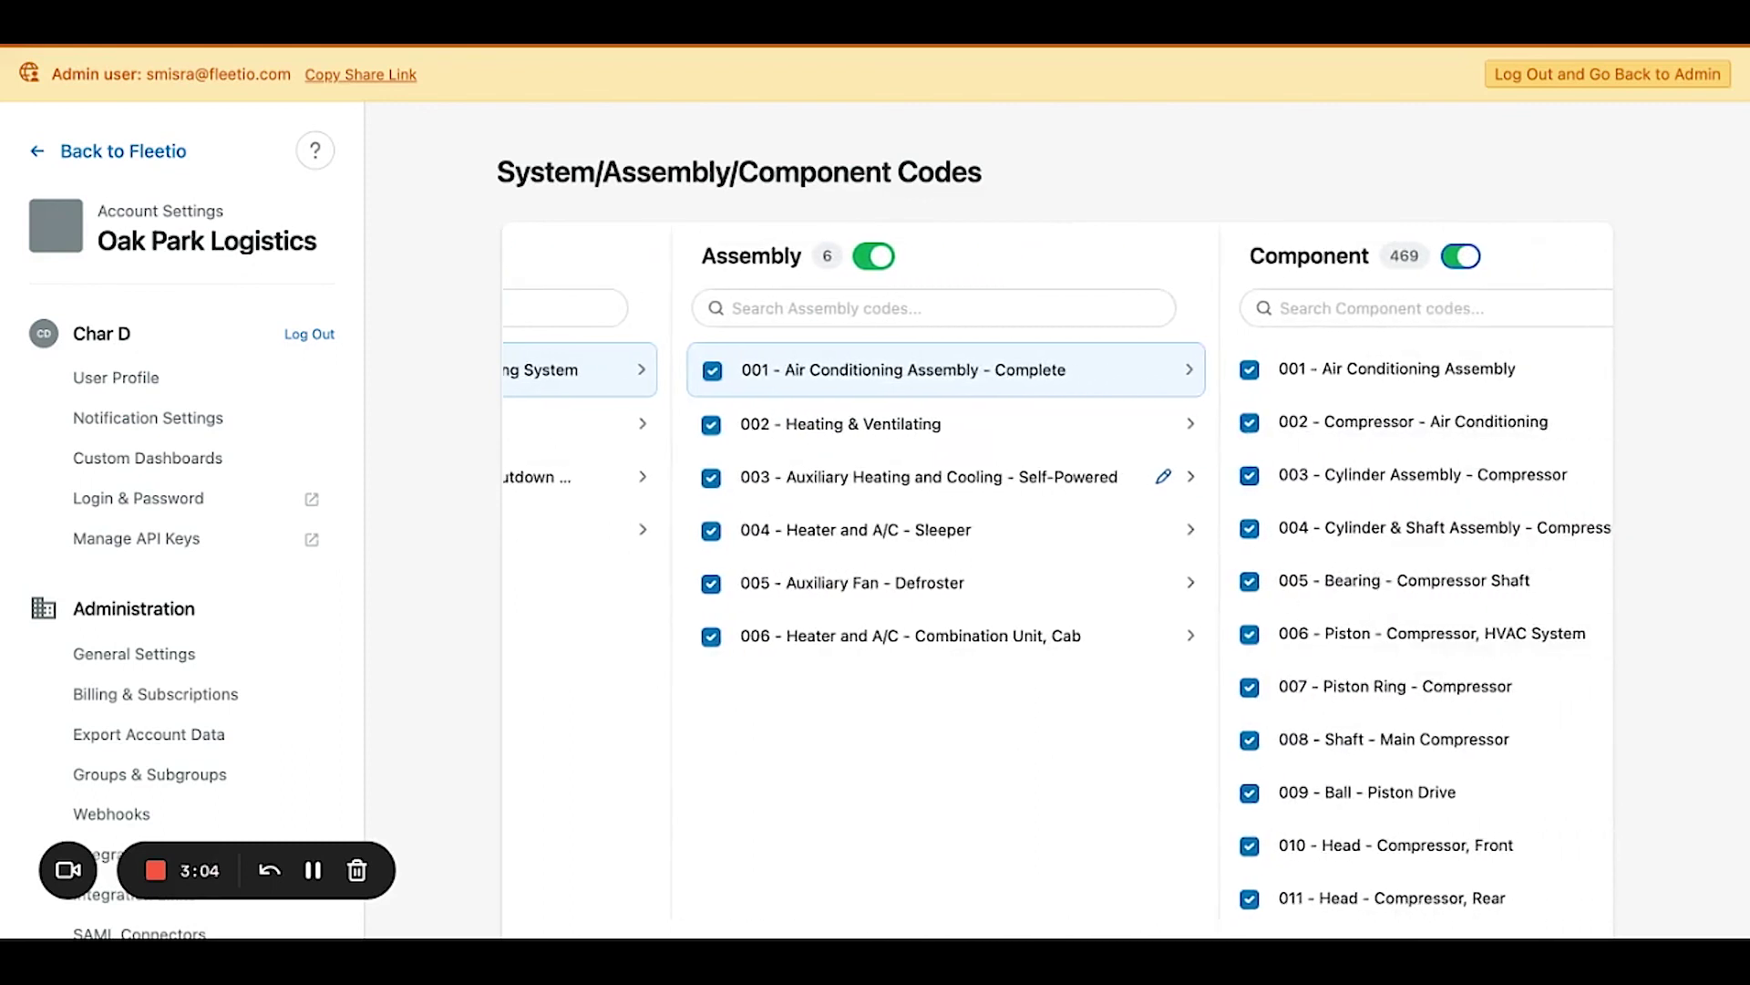
pyautogui.hscroll(-12, 1280, 471)
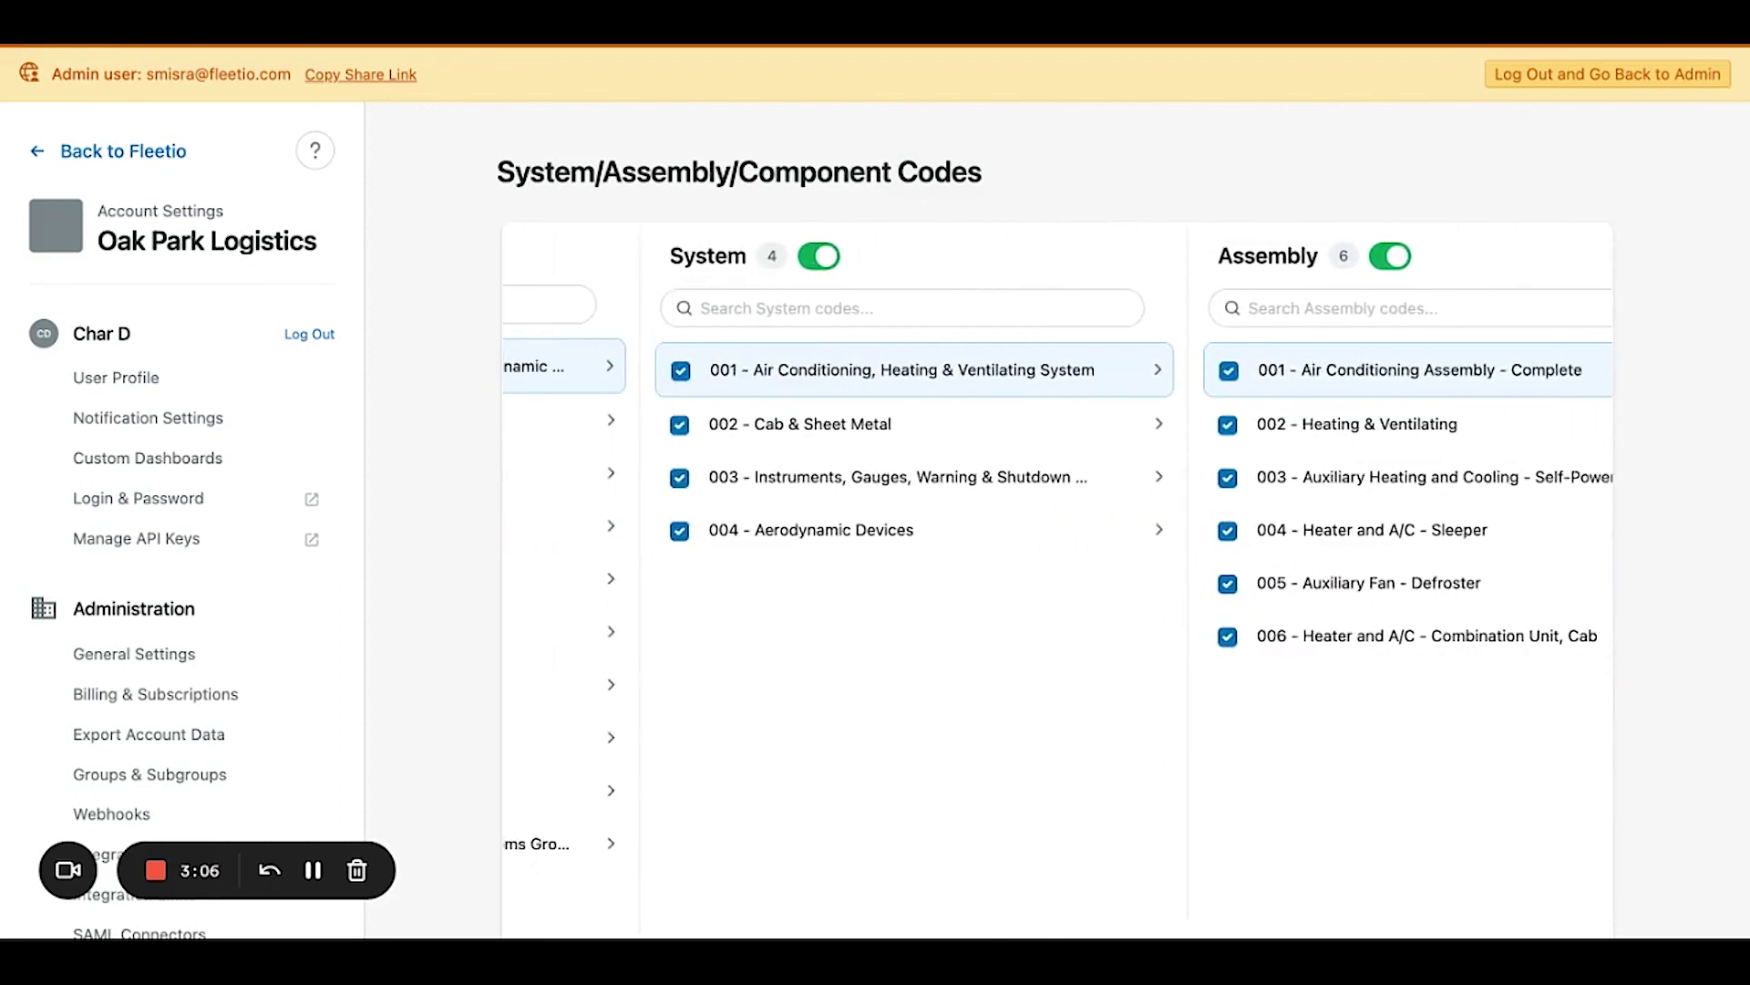
pyautogui.hscroll(-9, 1280, 472)
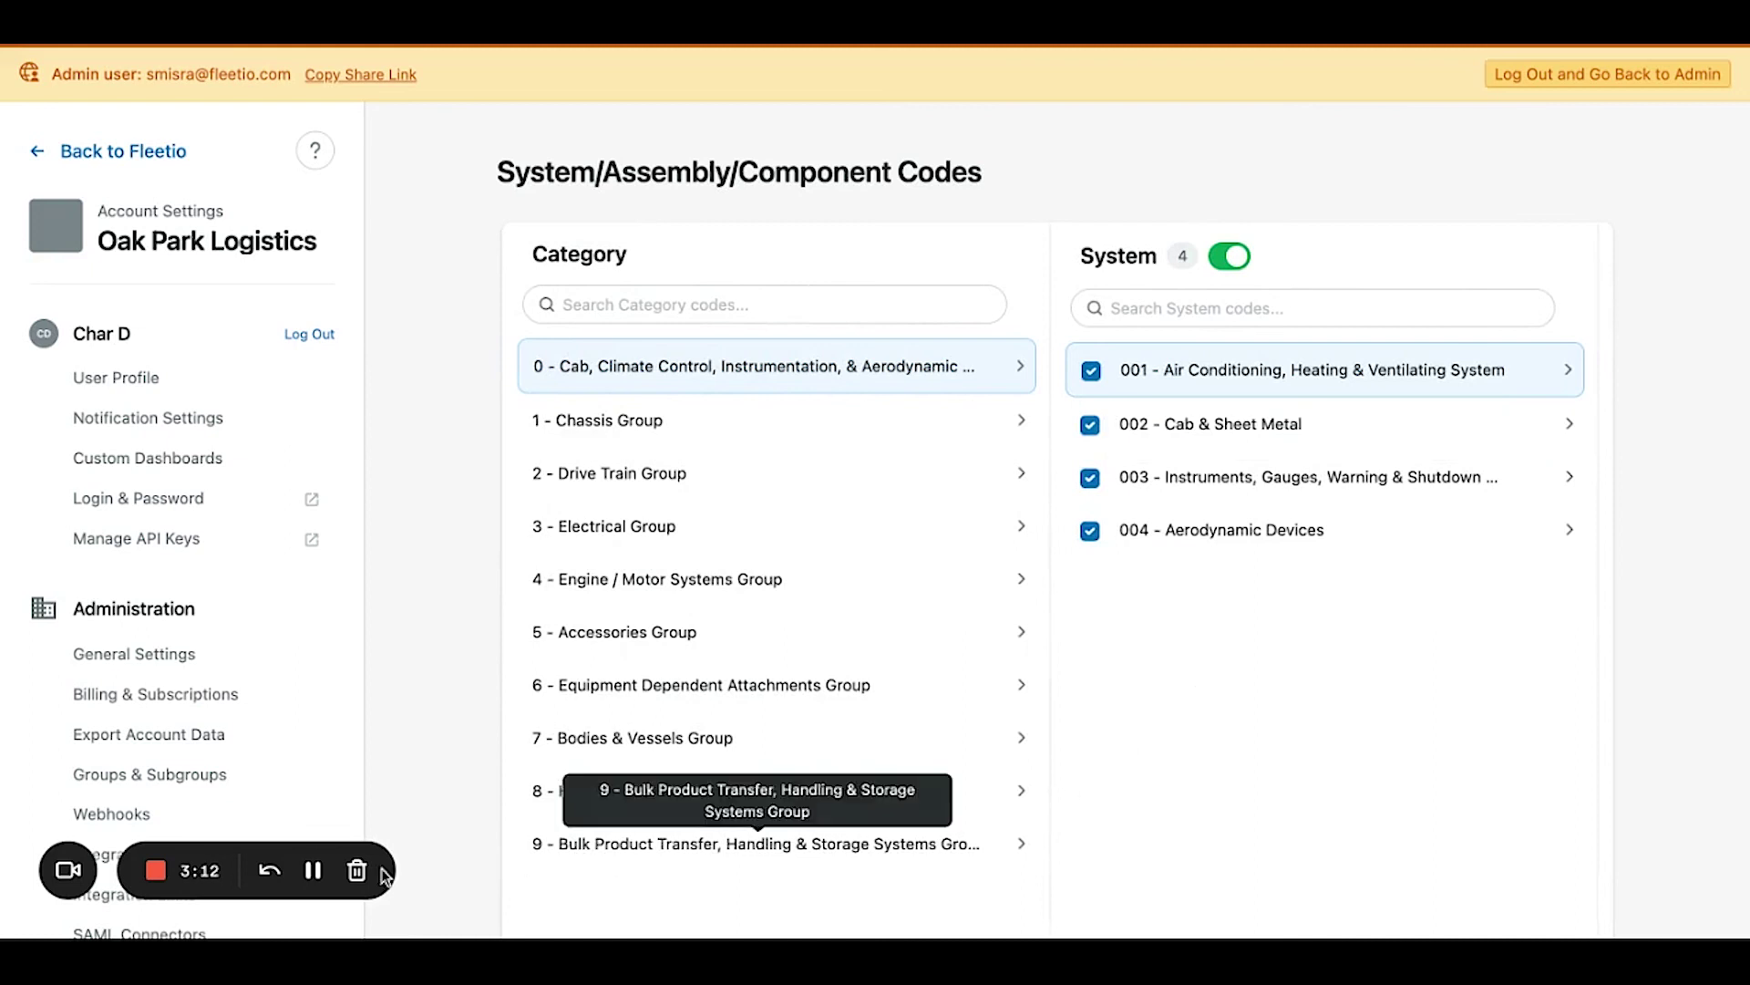
pyautogui.click(68, 869)
pyautogui.click(178, 847)
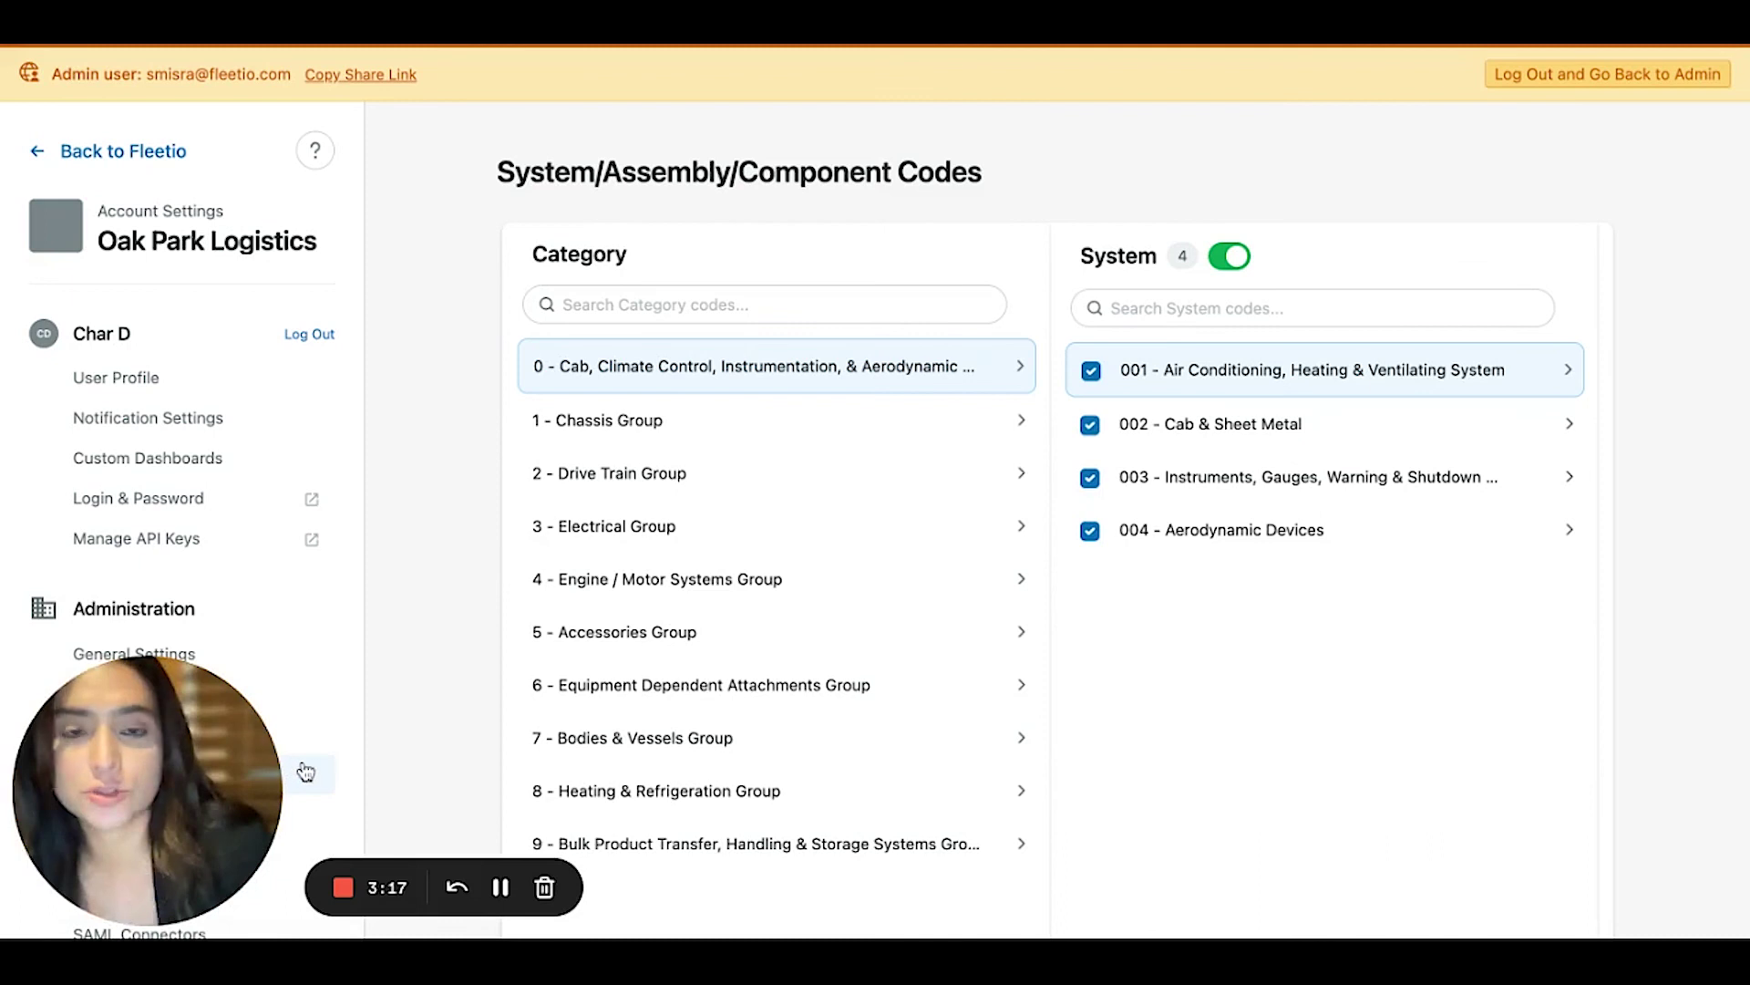